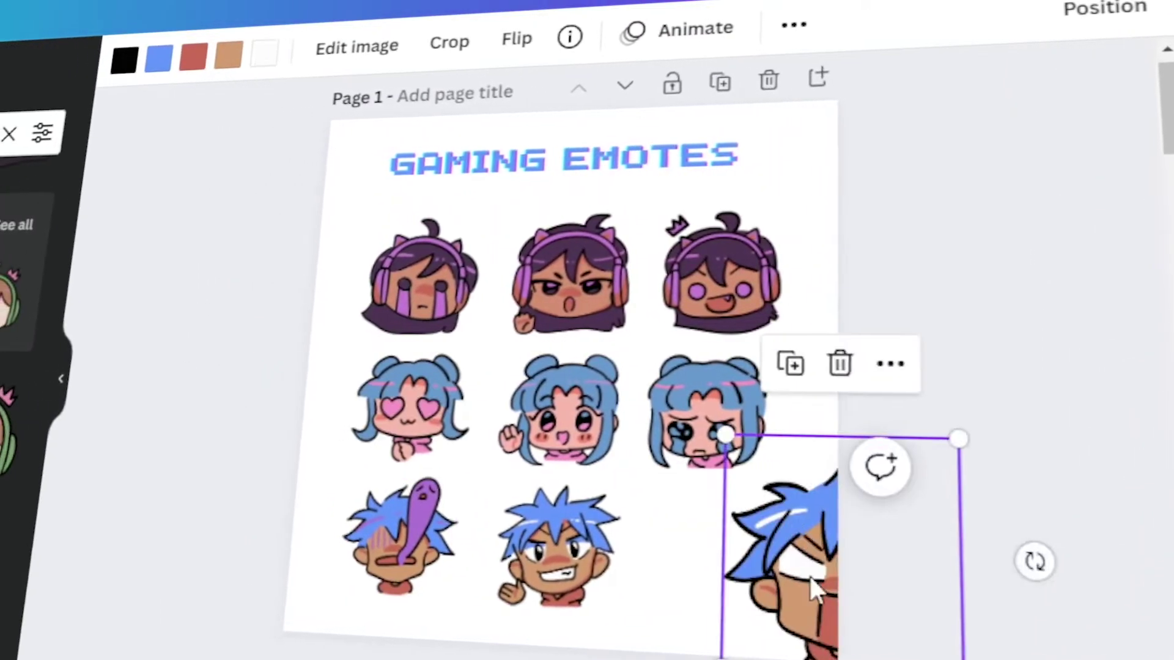
- Fit the shocked blue-haired boy emote into the empty last spot of the third row on the gaming emotes page
{"action": "left_click_drag", "start_coordinate": [721, 537], "coordinate": [744, 538]}
{"action": "left_click", "coordinate": [972, 573]}
{"action": "left_click", "coordinate": [555, 549]}
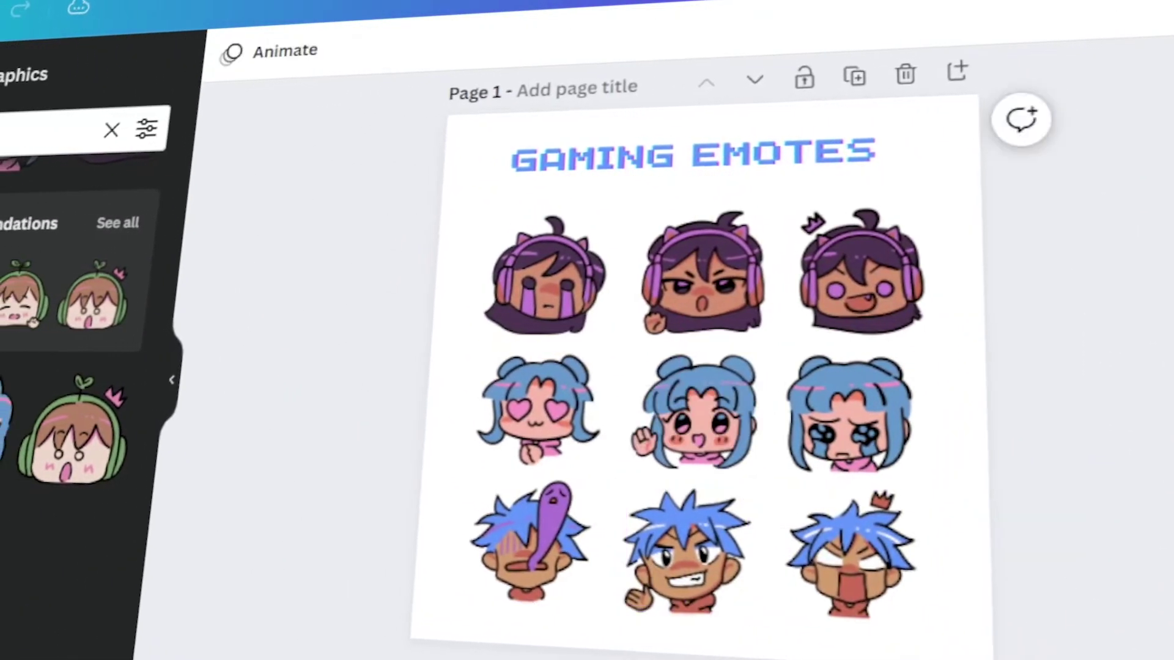
{"action": "left_click", "coordinate": [294, 391]}
{"action": "left_click", "coordinate": [464, 195]}
{"action": "left_click", "coordinate": [230, 55]}
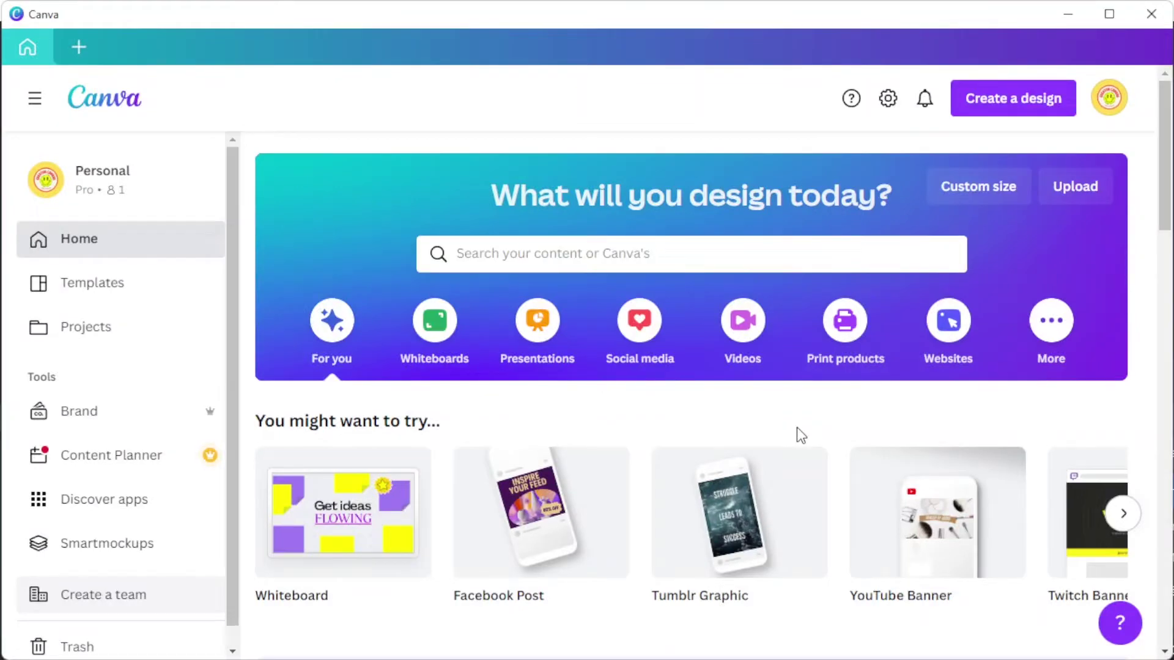
- Search the templates for "twitch emotes"
{"action": "left_click", "coordinate": [802, 252]}
{"action": "type", "text": "twitch"}
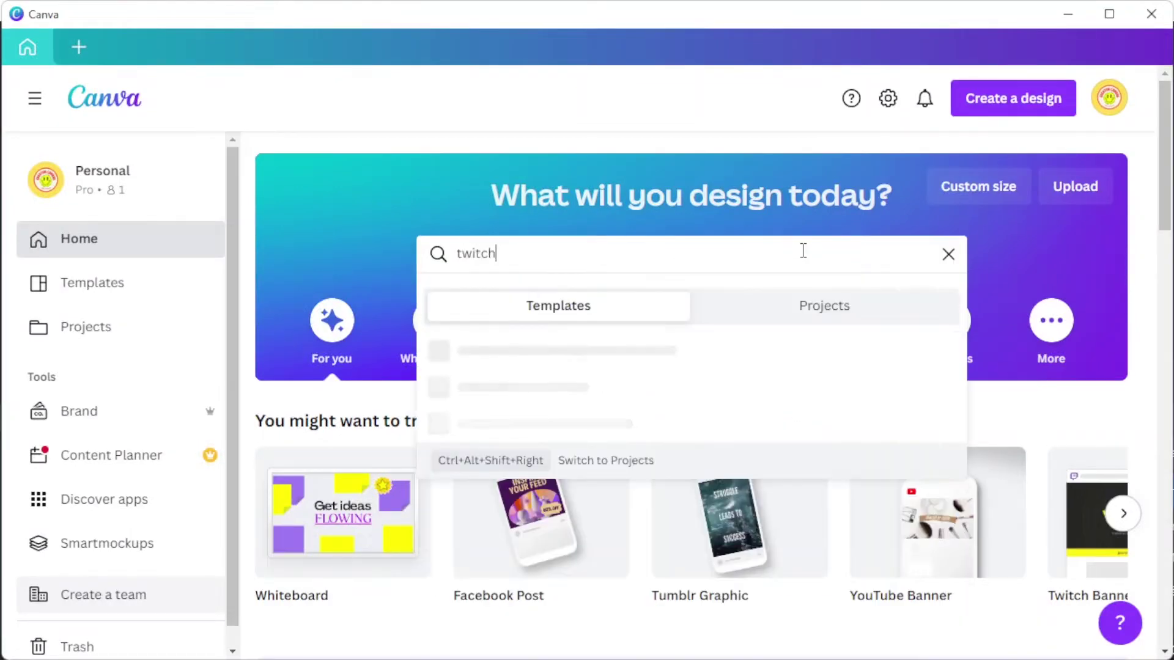
{"action": "type", "text": " emotes"}
{"action": "key", "text": "Return"}
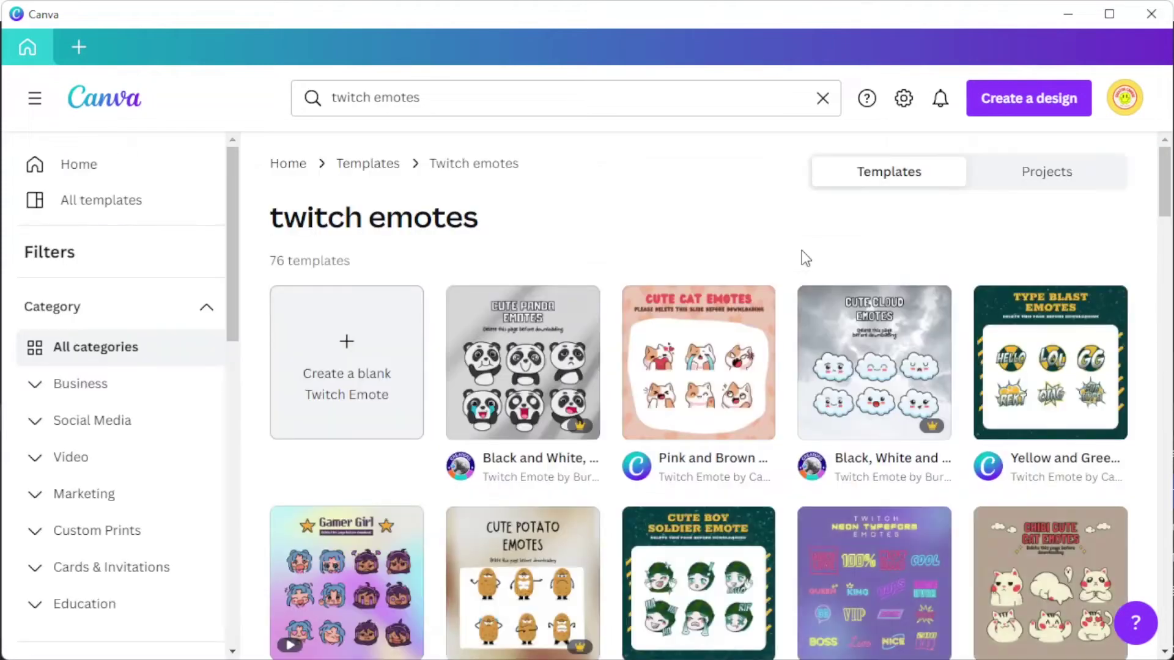
- Look through the Twitch emote templates and their filters, and check the custom size option for a new design
{"action": "scroll", "coordinate": [802, 250], "scroll_direction": "down", "scroll_amount": 10}
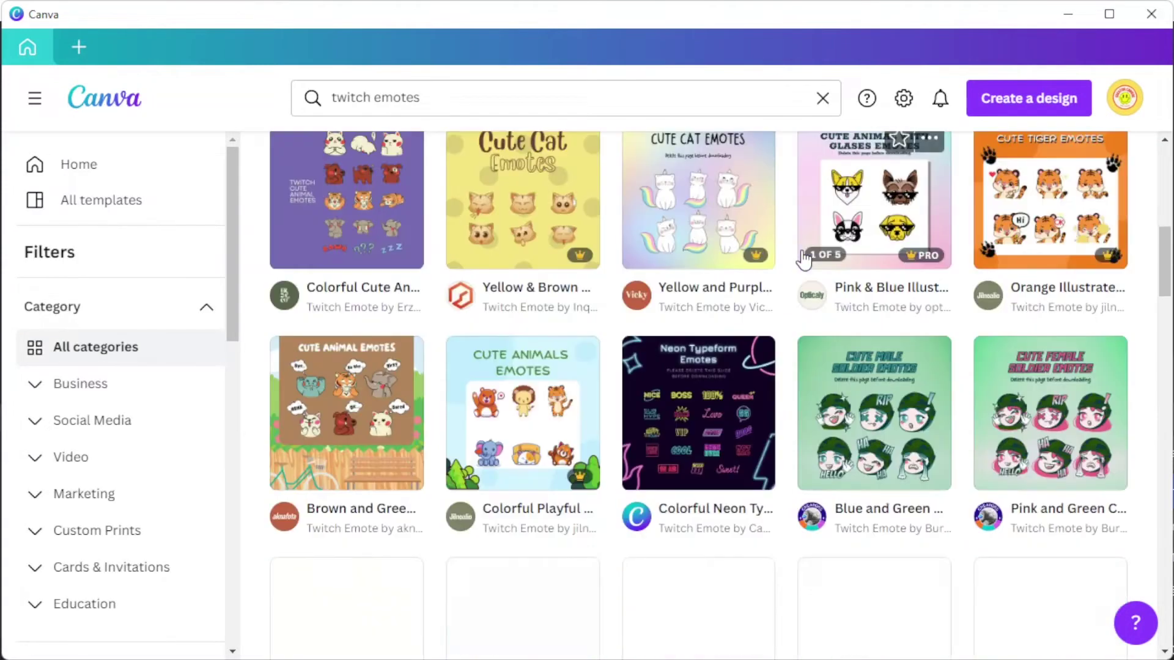
{"action": "scroll", "coordinate": [803, 260], "scroll_direction": "down", "scroll_amount": 6}
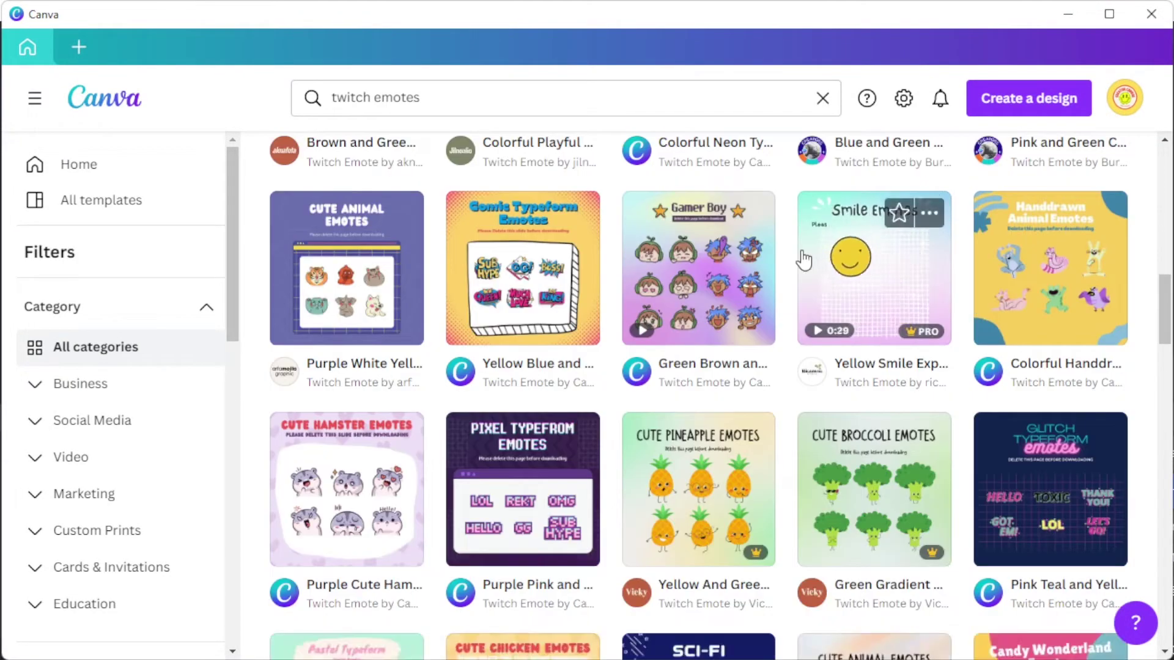
{"action": "scroll", "coordinate": [802, 260], "scroll_direction": "down", "scroll_amount": 12}
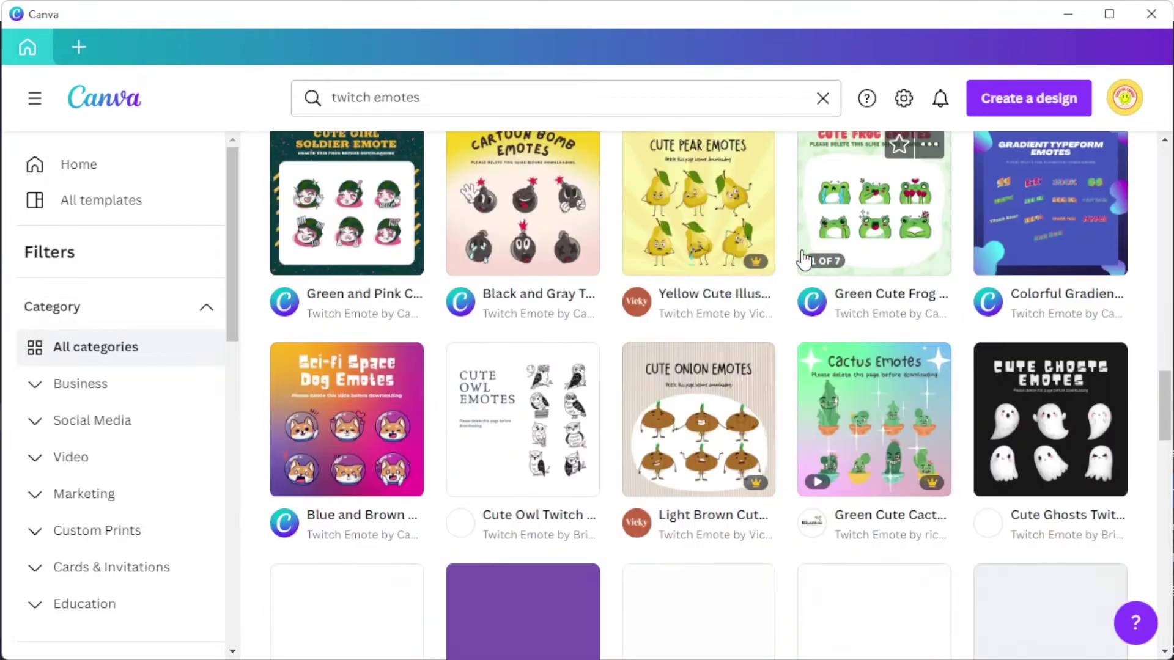
{"action": "scroll", "coordinate": [92, 306], "scroll_direction": "down", "scroll_amount": 8}
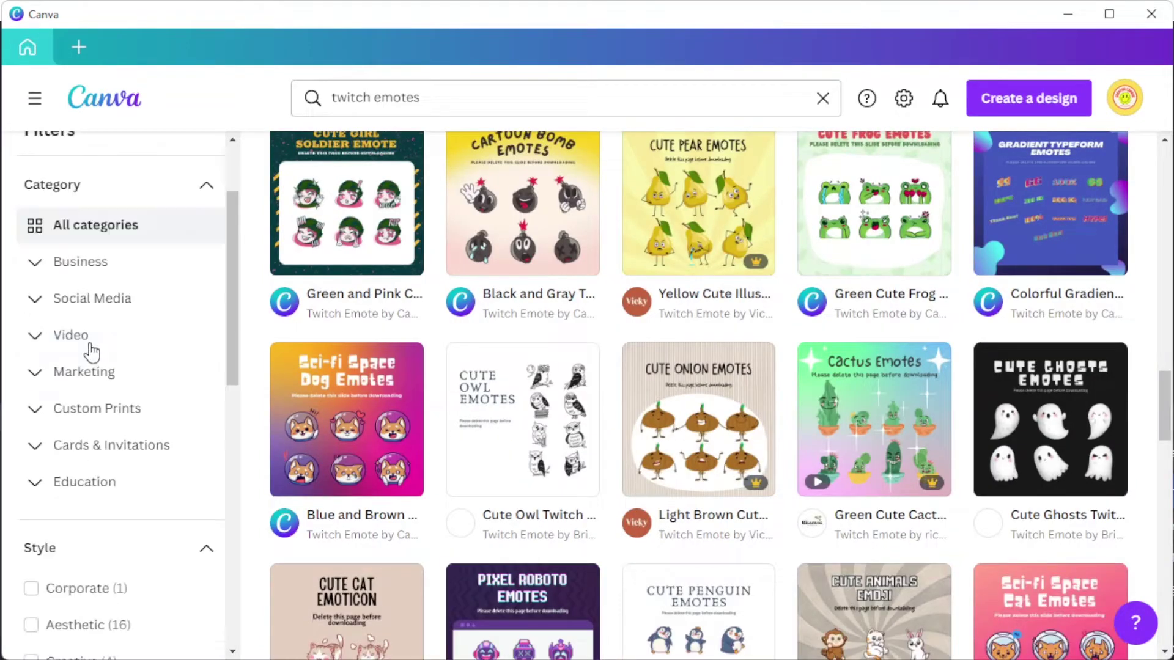
{"action": "scroll", "coordinate": [91, 351], "scroll_direction": "down", "scroll_amount": 5}
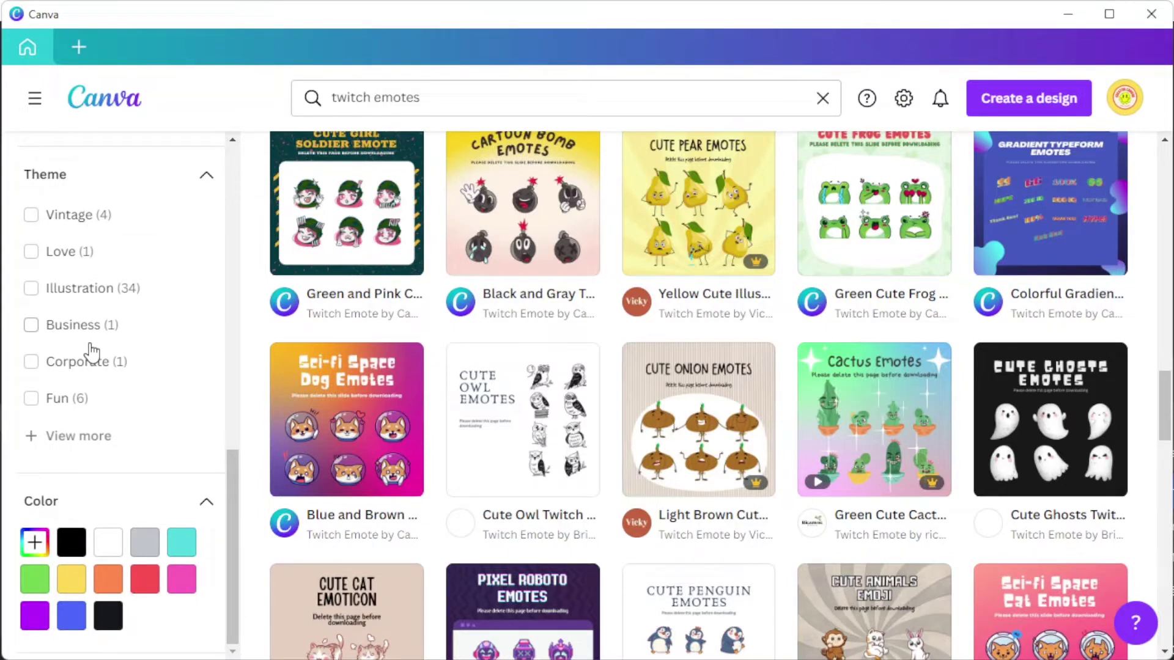
{"action": "left_click", "coordinate": [1012, 110]}
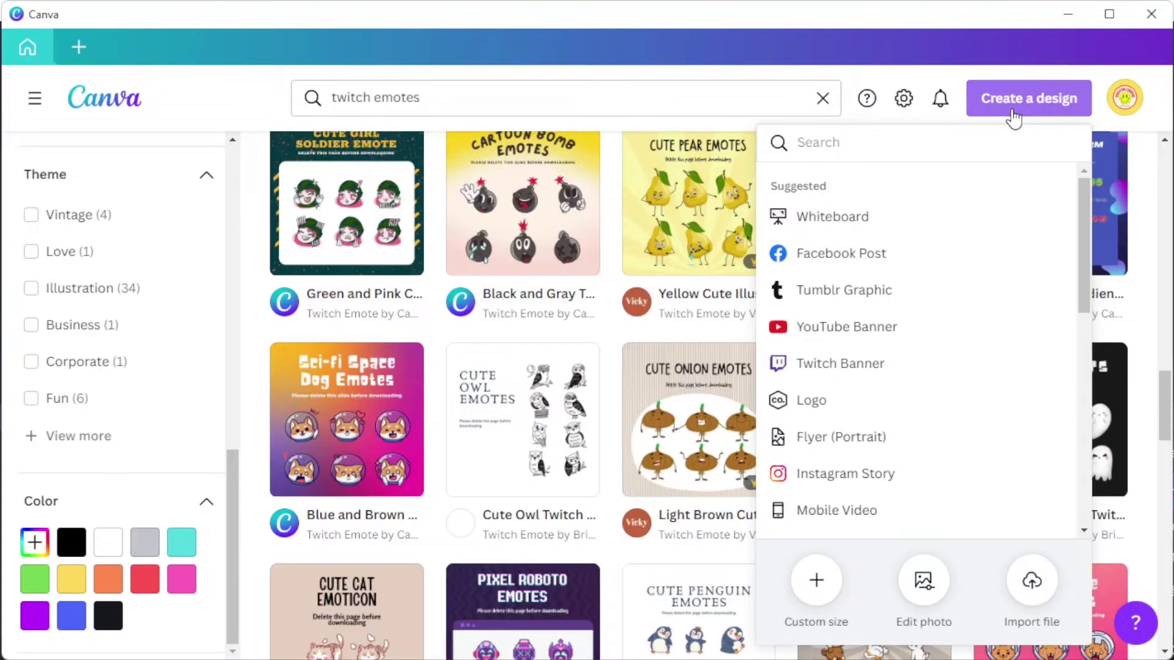
{"action": "left_click", "coordinate": [816, 584]}
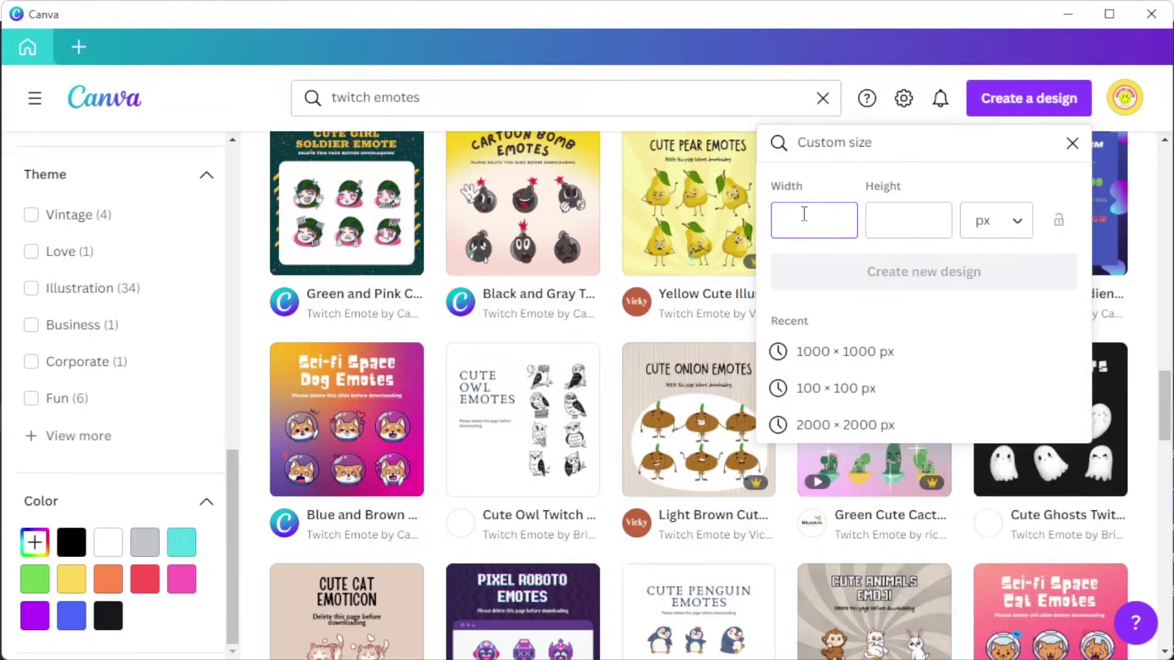
- Open the "Girls Cute Gaming Emote" template with the purple-haired gamer girl for editing
{"action": "scroll", "coordinate": [250, 344], "scroll_direction": "down", "scroll_amount": 15}
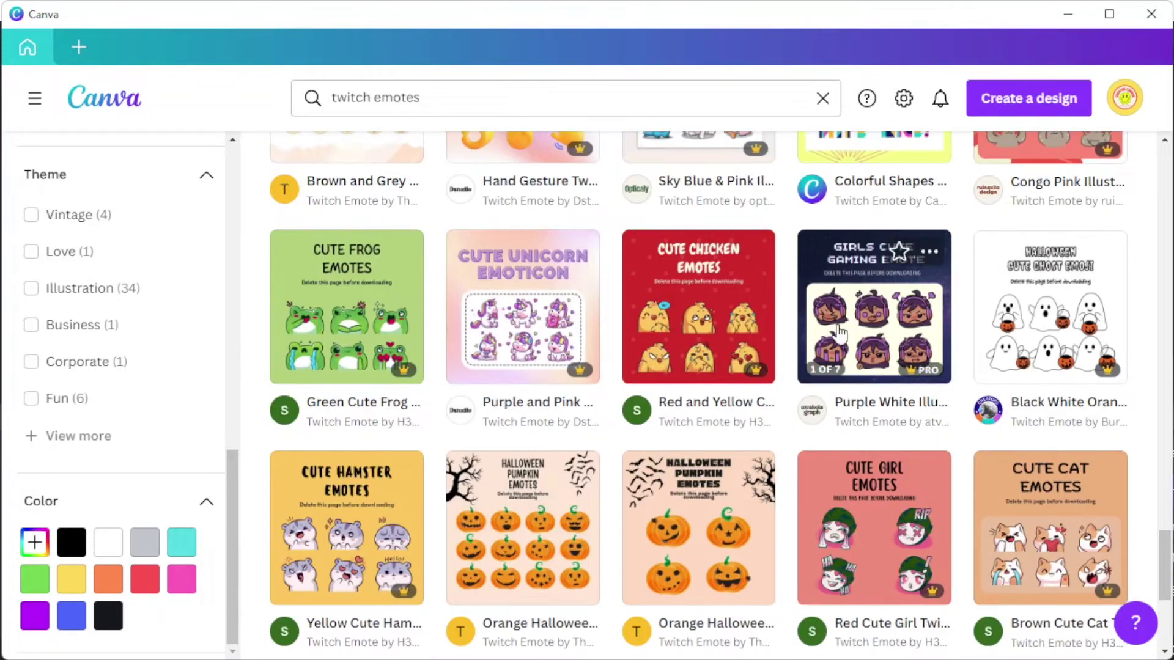
{"action": "left_click", "coordinate": [837, 324]}
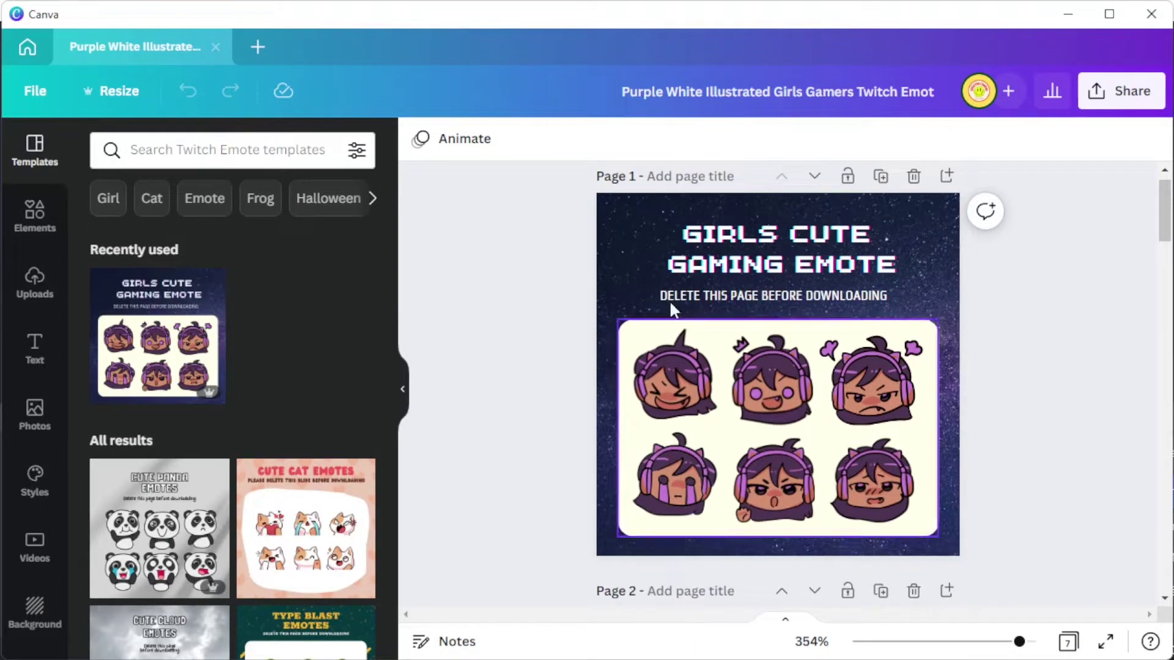
- Add the green-headphones emote with the crown over the first emote of the upper row and shrink it to fit
{"action": "left_click", "coordinate": [35, 215]}
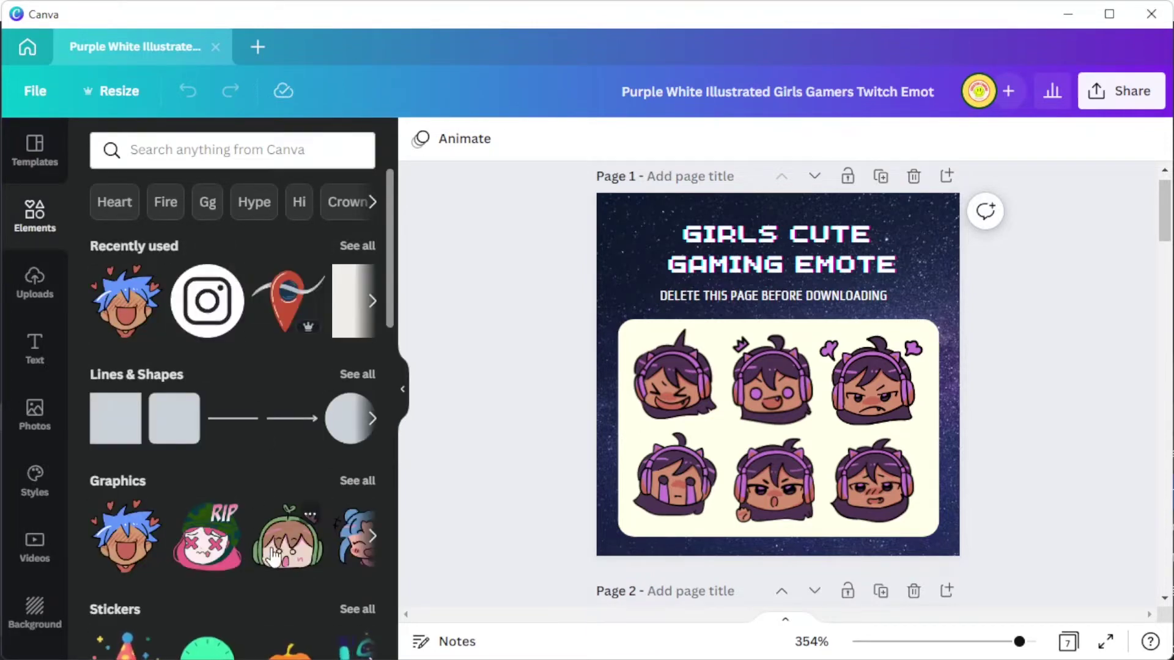
{"action": "left_click_drag", "start_coordinate": [272, 556], "coordinate": [639, 367]}
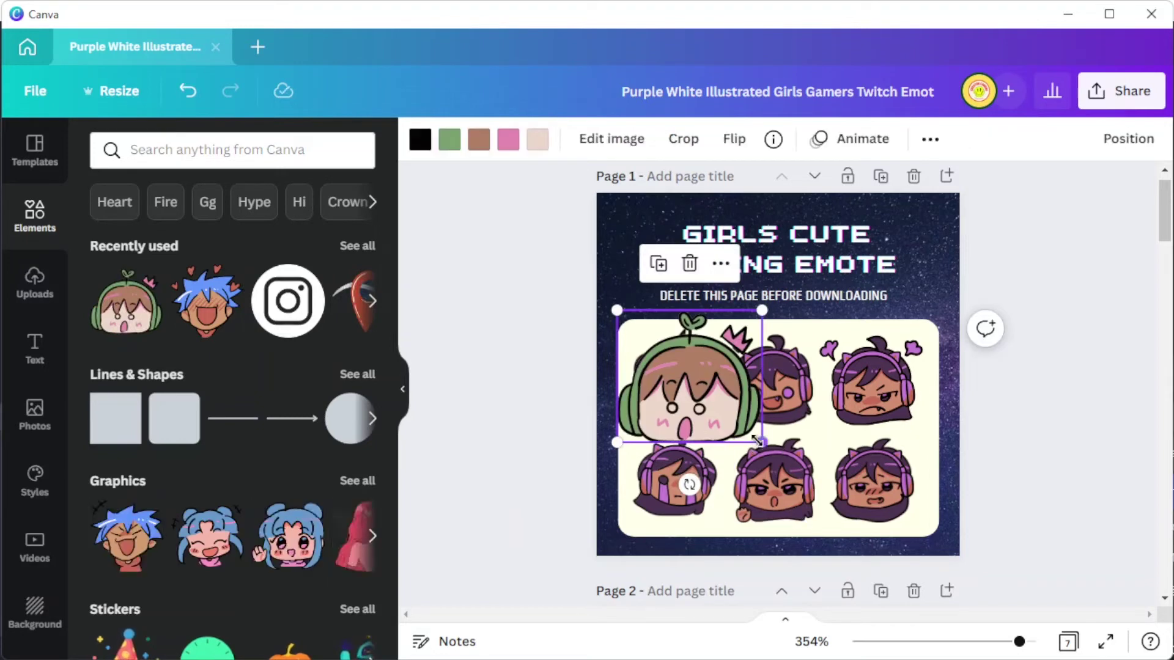
{"action": "left_click_drag", "start_coordinate": [760, 441], "coordinate": [685, 397]}
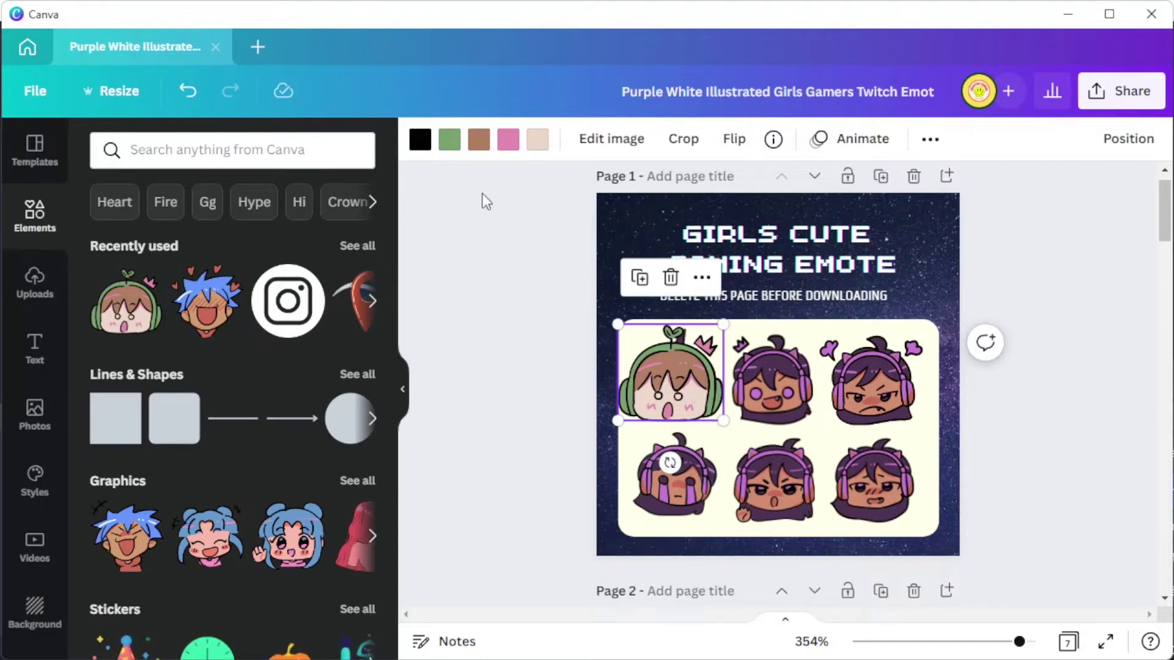
- Recolor the new emote's face, trying the document's green before setting it to the document's pink
{"action": "left_click", "coordinate": [507, 157]}
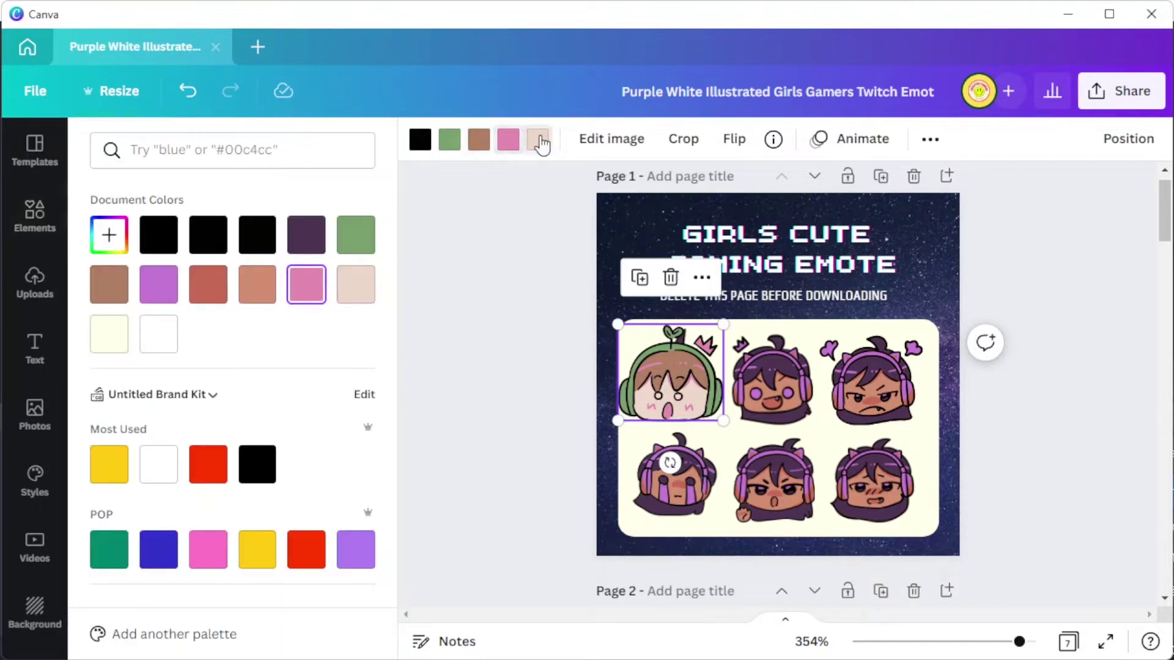
{"action": "left_click", "coordinate": [356, 237]}
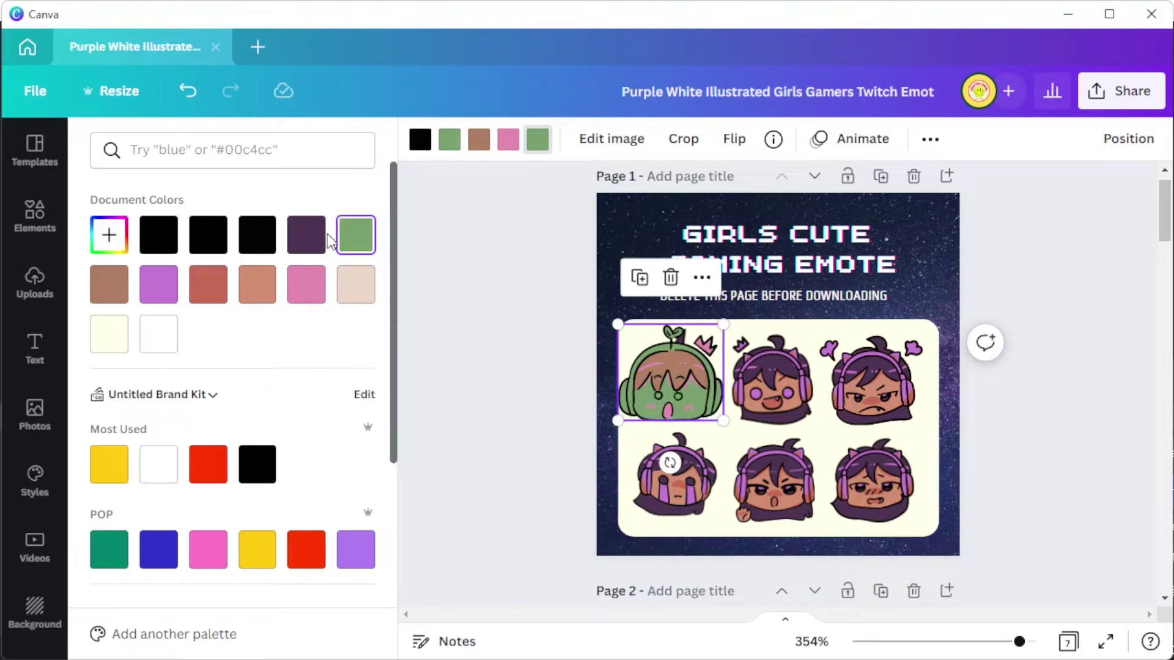
{"action": "left_click", "coordinate": [309, 294]}
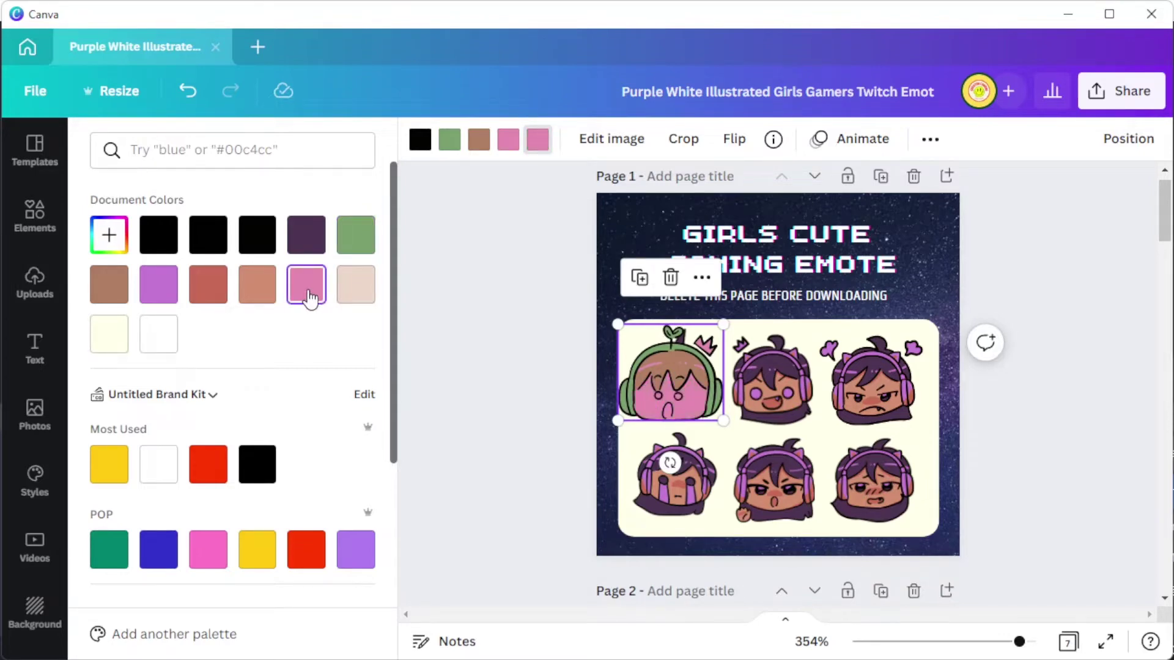
- Search the elements library for "emotes stickers" and look through the results
{"action": "left_click", "coordinate": [33, 225]}
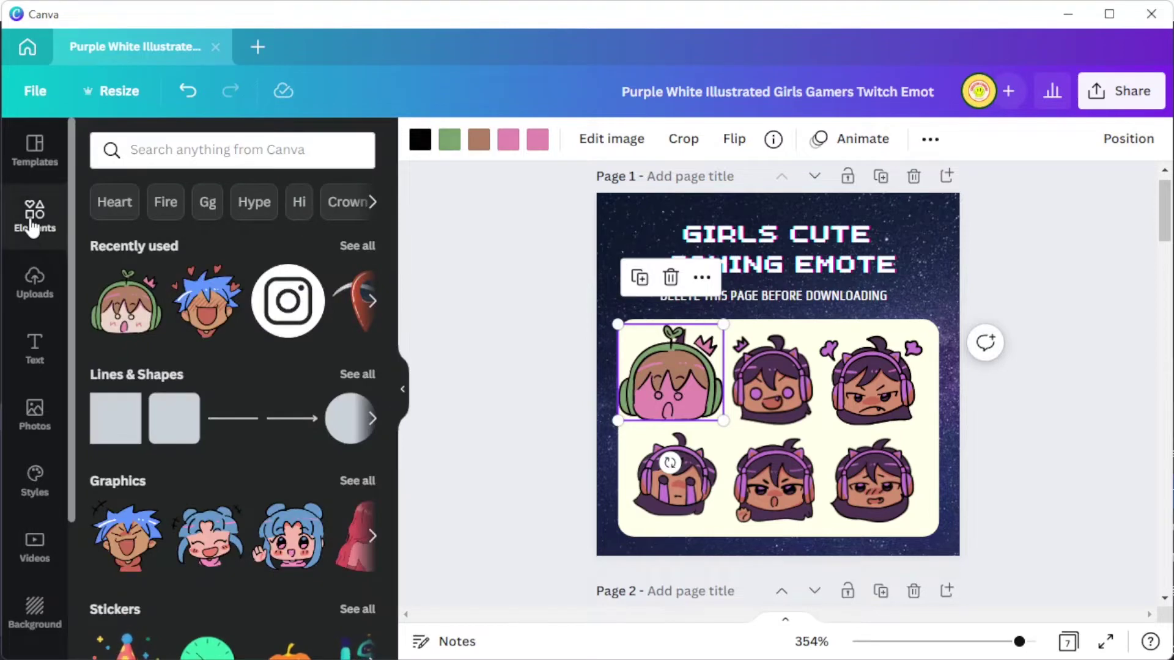
{"action": "scroll", "coordinate": [175, 339], "scroll_direction": "down", "scroll_amount": 3}
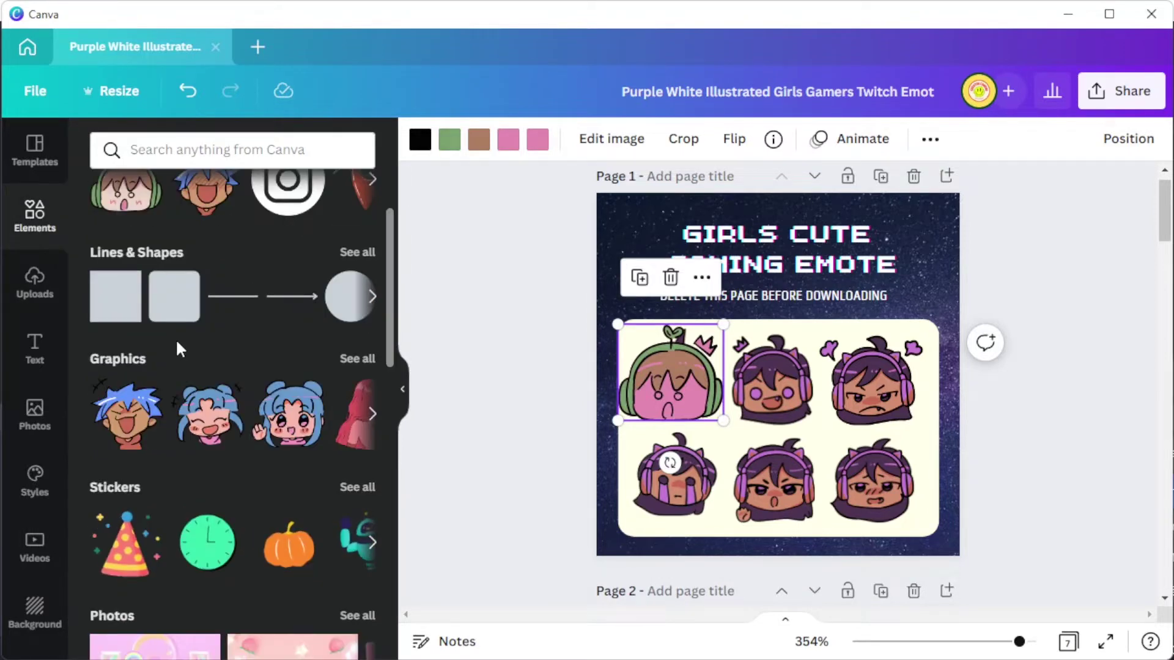
{"action": "left_click", "coordinate": [184, 149]}
{"action": "type", "text": "emotes stickers"}
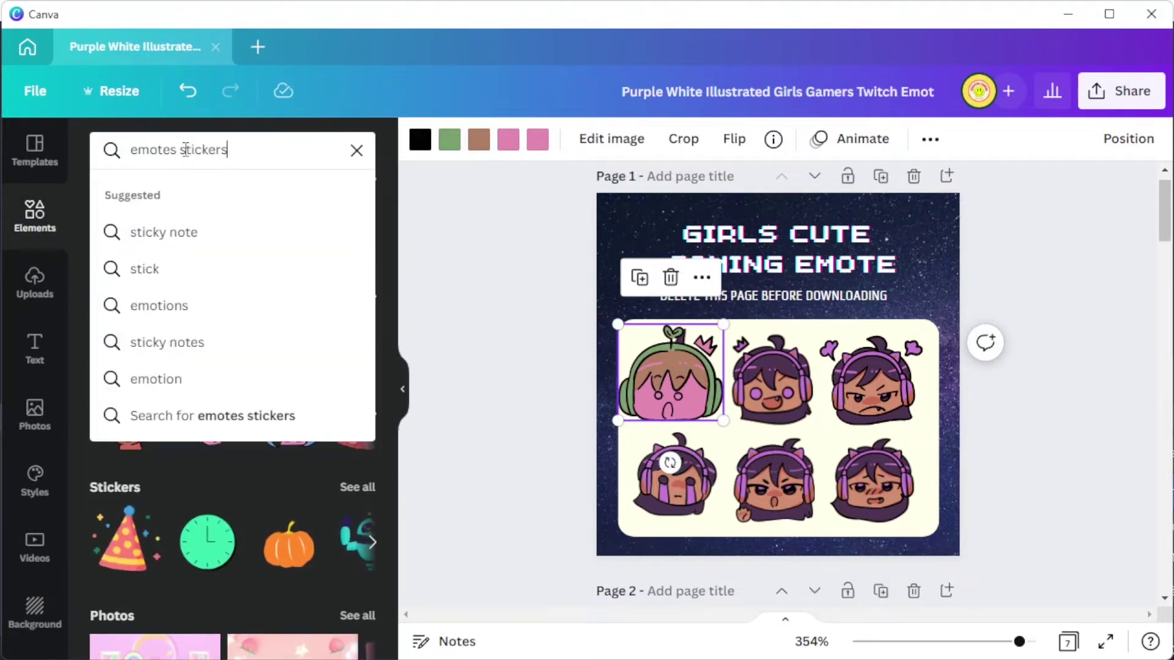
{"action": "key", "text": "Return"}
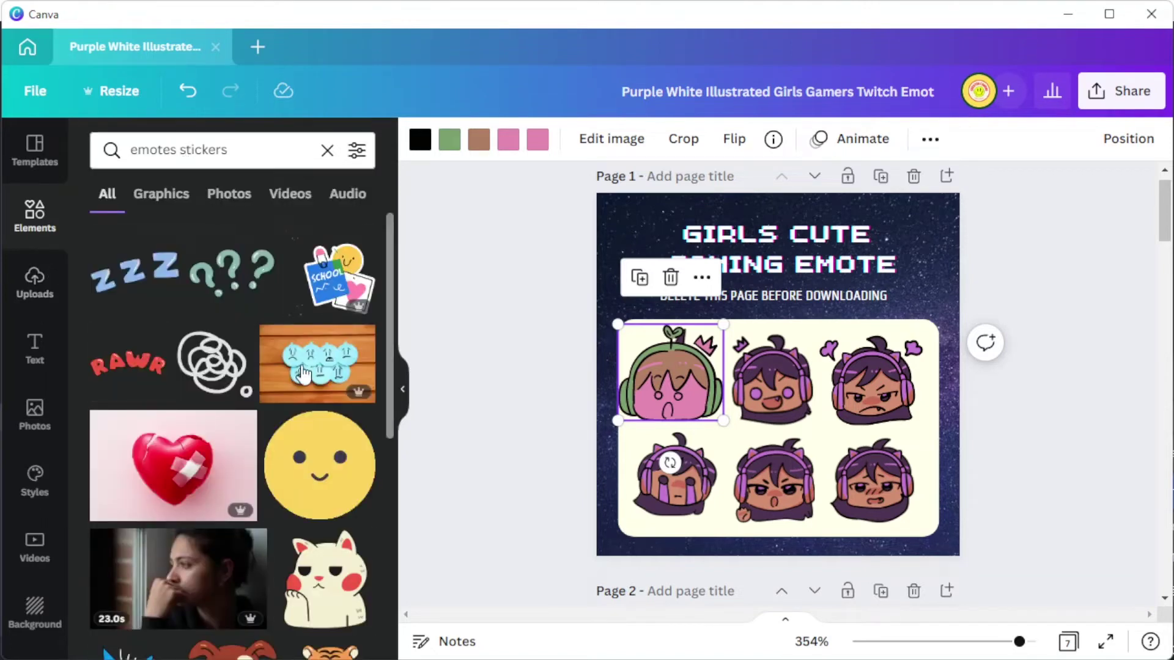
{"action": "scroll", "coordinate": [304, 376], "scroll_direction": "down", "scroll_amount": 3}
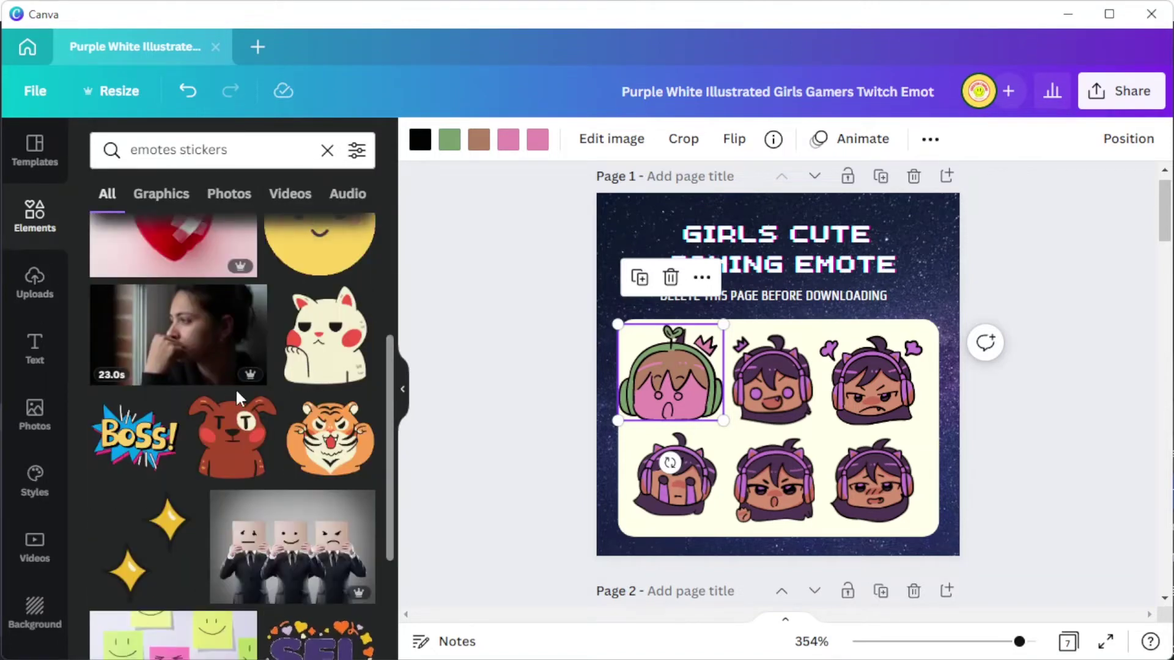
{"action": "scroll", "coordinate": [236, 392], "scroll_direction": "down", "scroll_amount": 2}
{"action": "scroll", "coordinate": [275, 373], "scroll_direction": "down", "scroll_amount": 7}
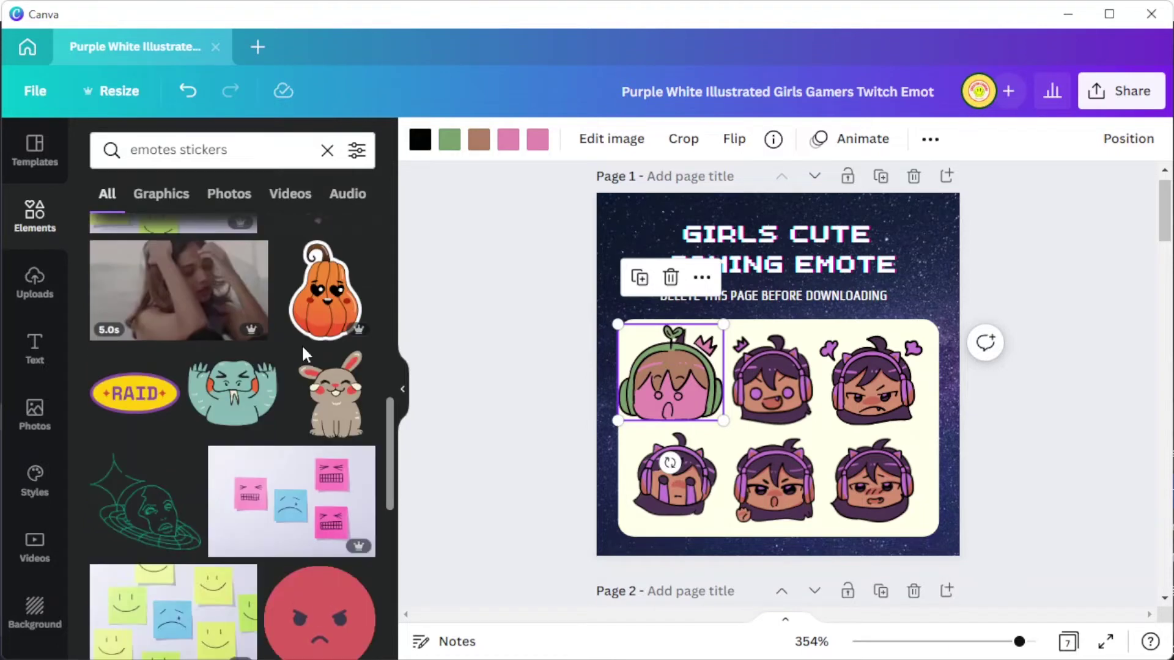
{"action": "scroll", "coordinate": [304, 355], "scroll_direction": "down", "scroll_amount": 5}
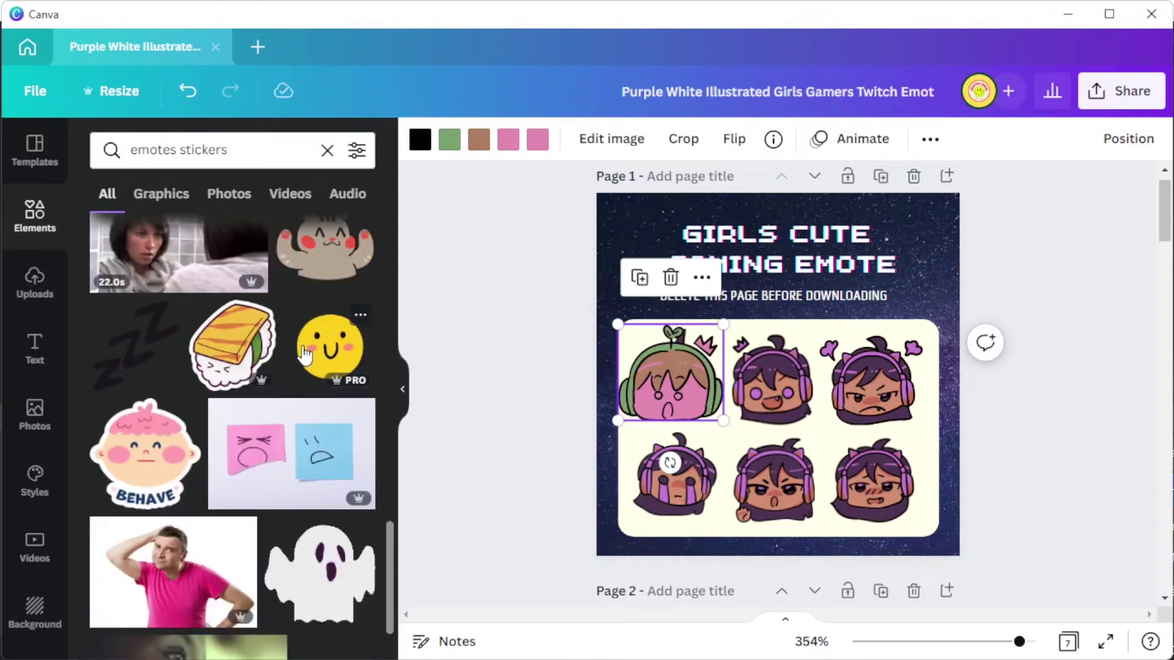
- Check the video and audio uploads and the sources available for importing own media
{"action": "left_click", "coordinate": [52, 303]}
{"action": "left_click", "coordinate": [228, 290]}
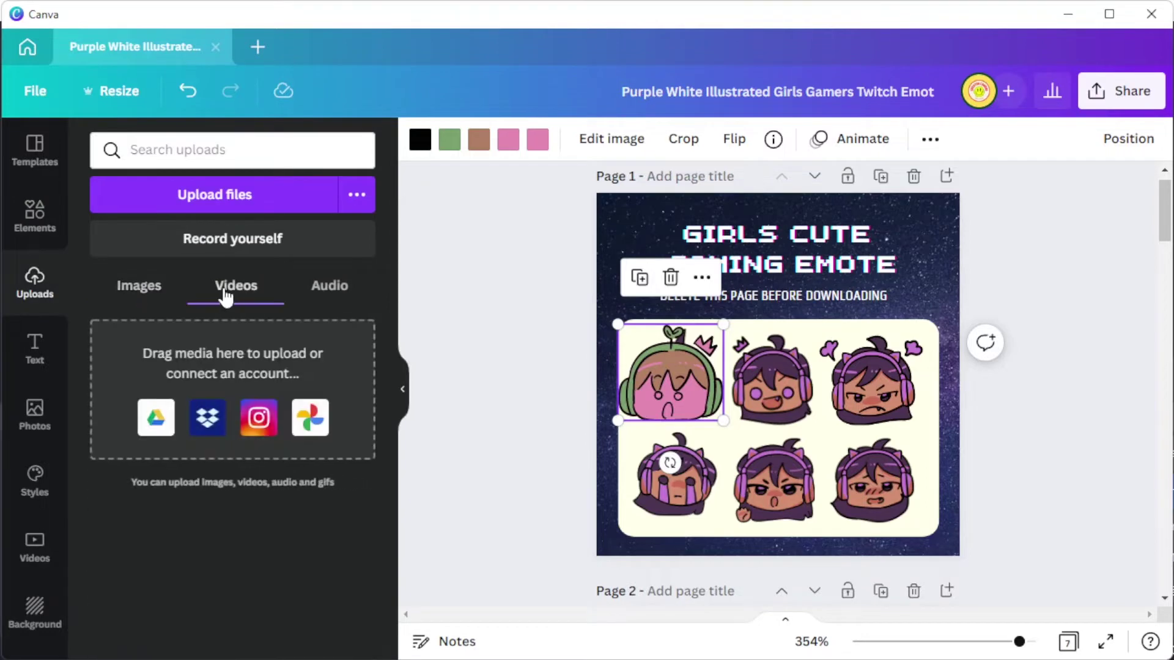
{"action": "left_click", "coordinate": [329, 291]}
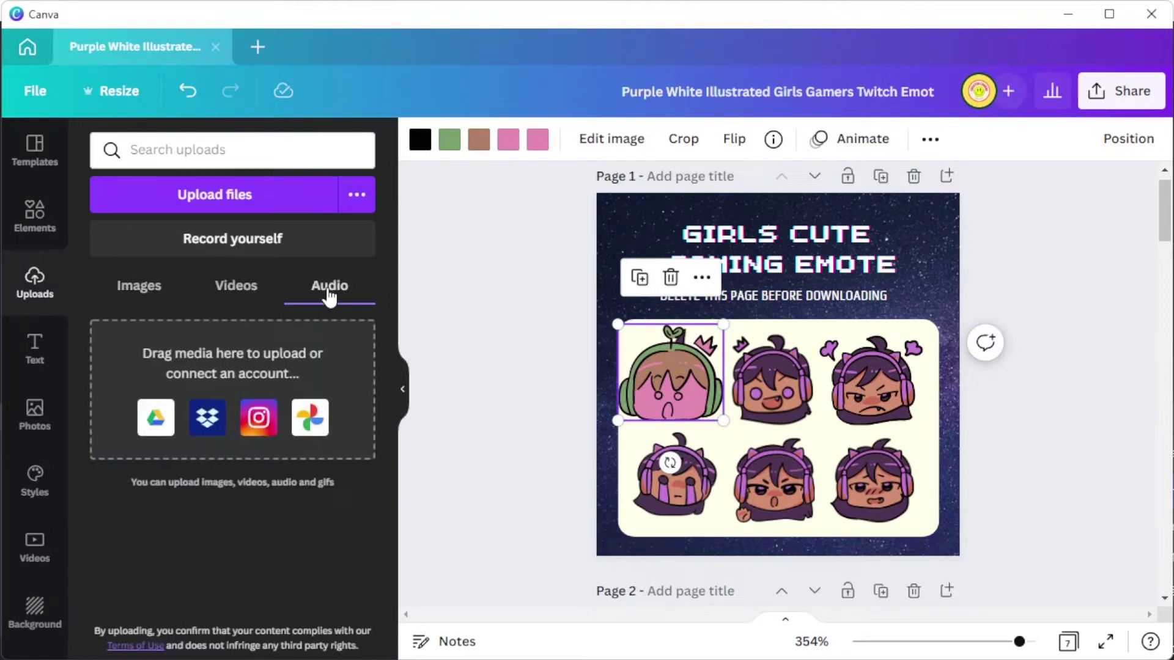
{"action": "left_click", "coordinate": [357, 199]}
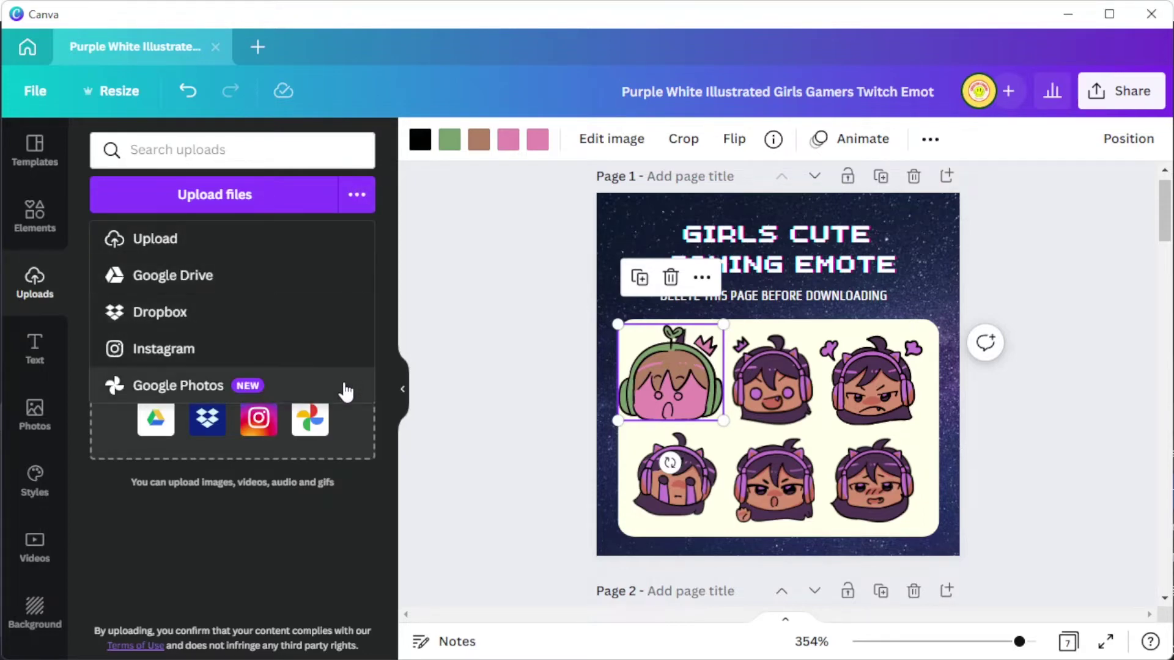
{"action": "left_click", "coordinate": [274, 521]}
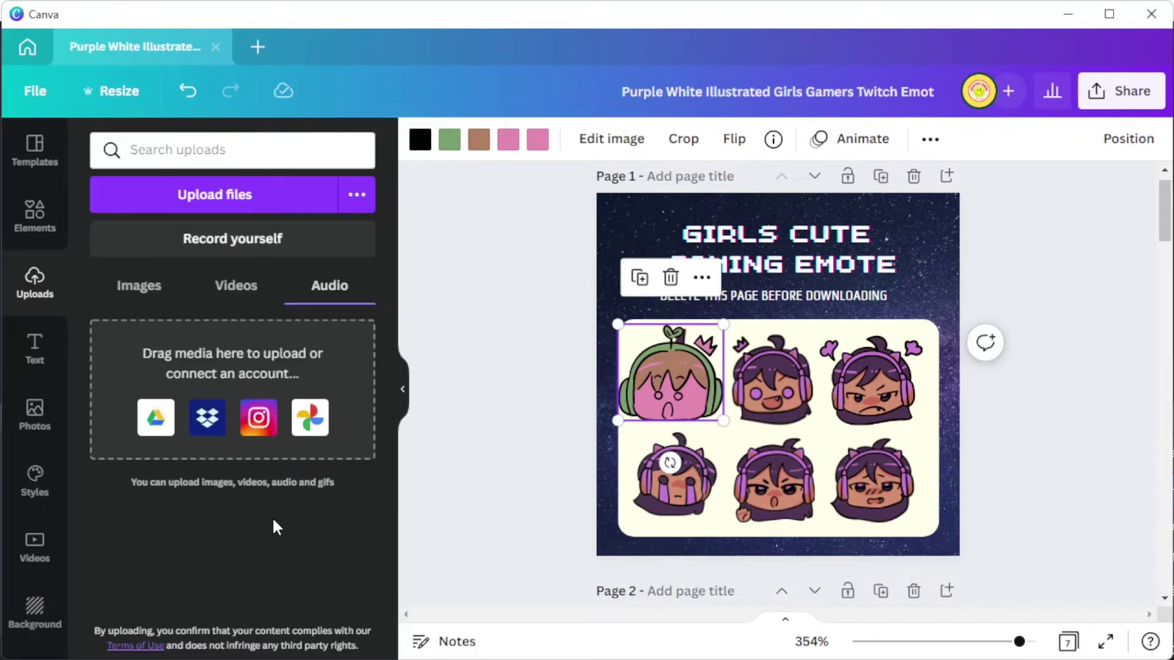
- Look through the text options and ready-made font combinations available for the emote design
{"action": "left_click", "coordinate": [35, 348]}
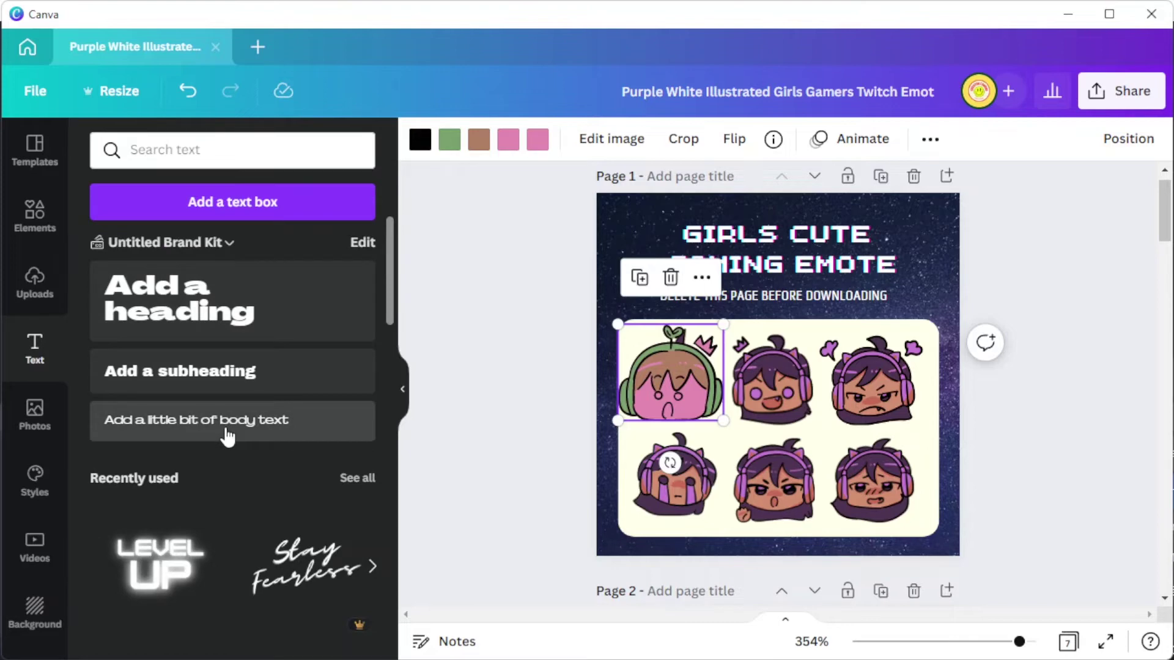
{"action": "scroll", "coordinate": [228, 436], "scroll_direction": "down", "scroll_amount": 15}
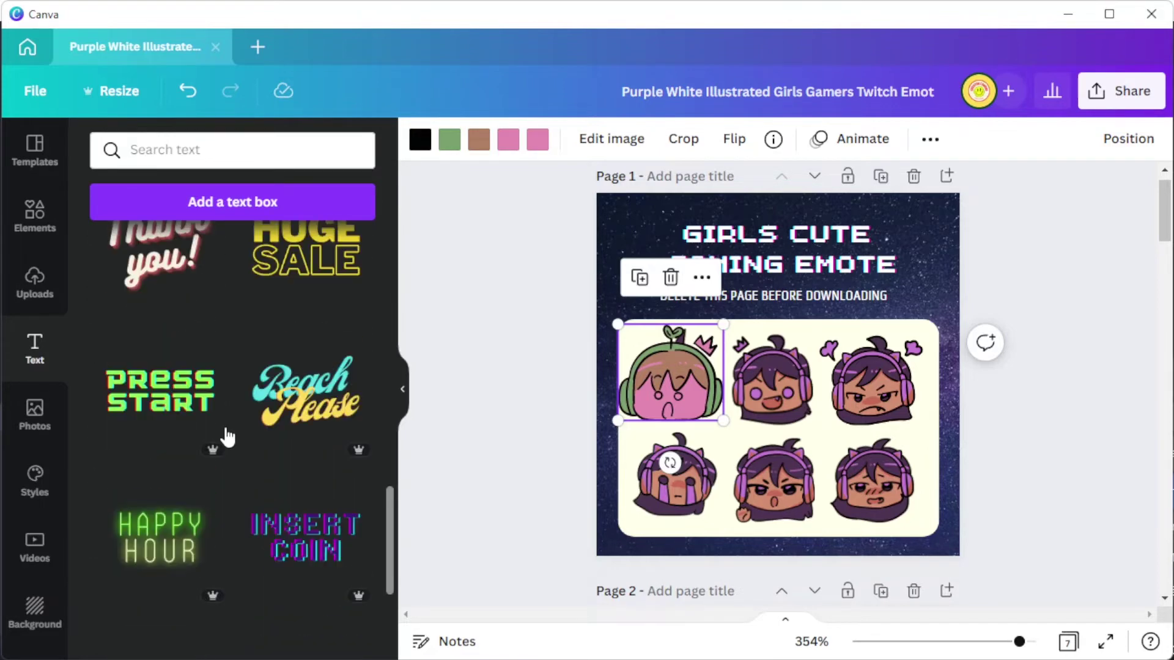
{"action": "scroll", "coordinate": [227, 436], "scroll_direction": "down", "scroll_amount": 10}
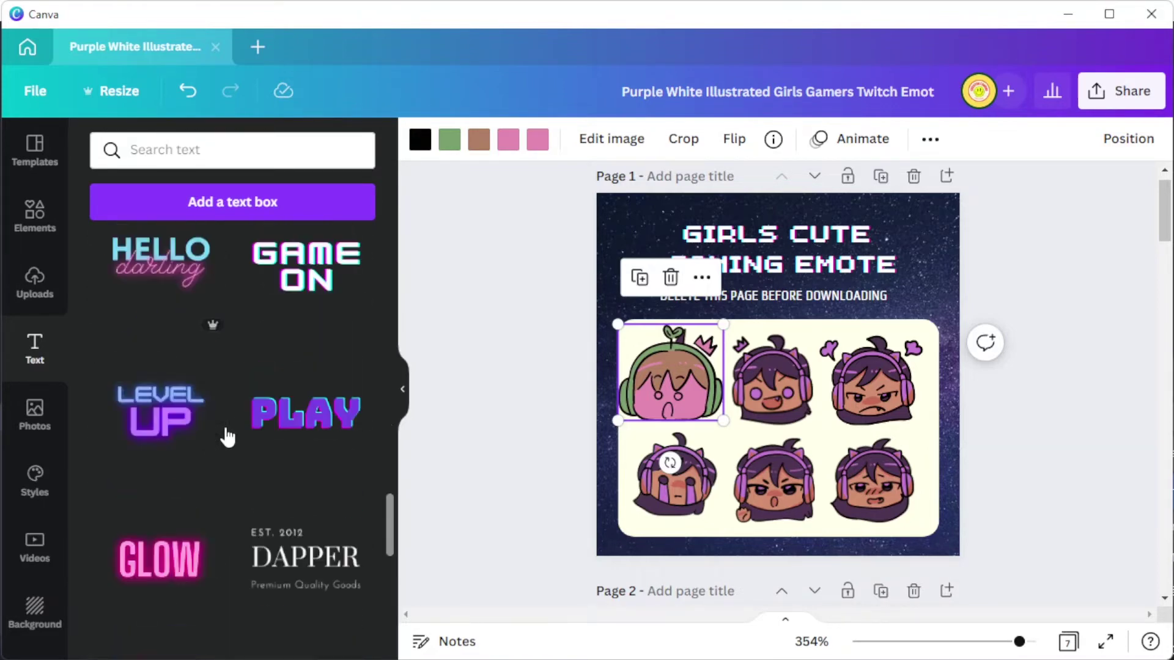
- Check the font, size and color options available for the page 1 title
{"action": "left_click", "coordinate": [724, 245]}
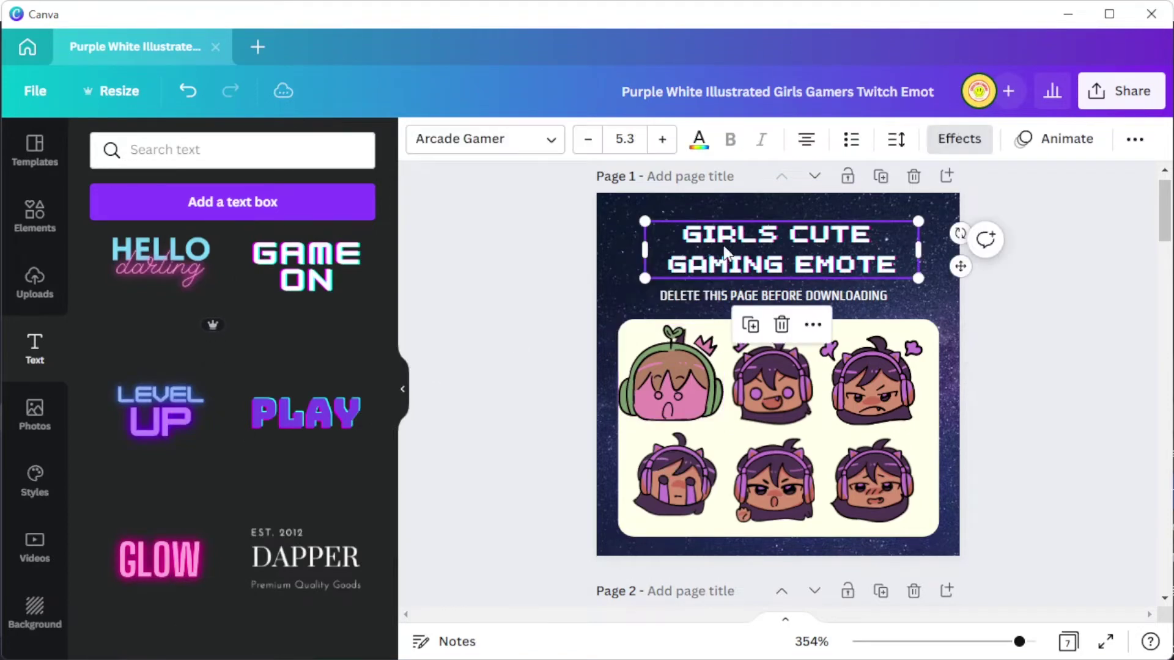
{"action": "left_click", "coordinate": [493, 141]}
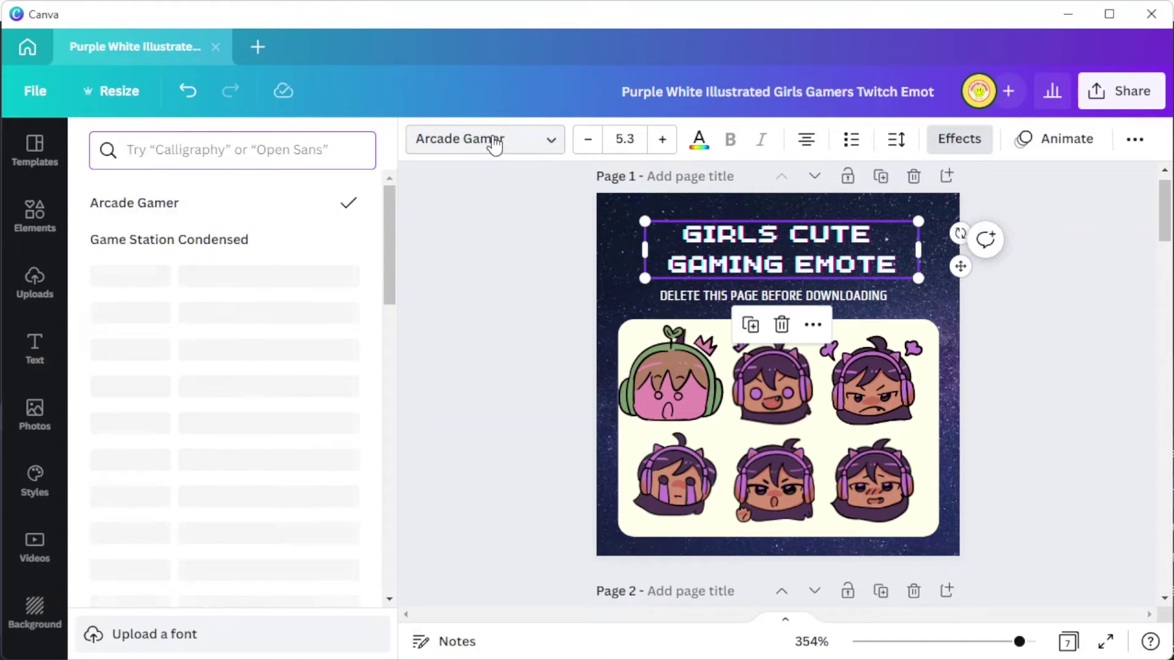
{"action": "left_click", "coordinate": [634, 141]}
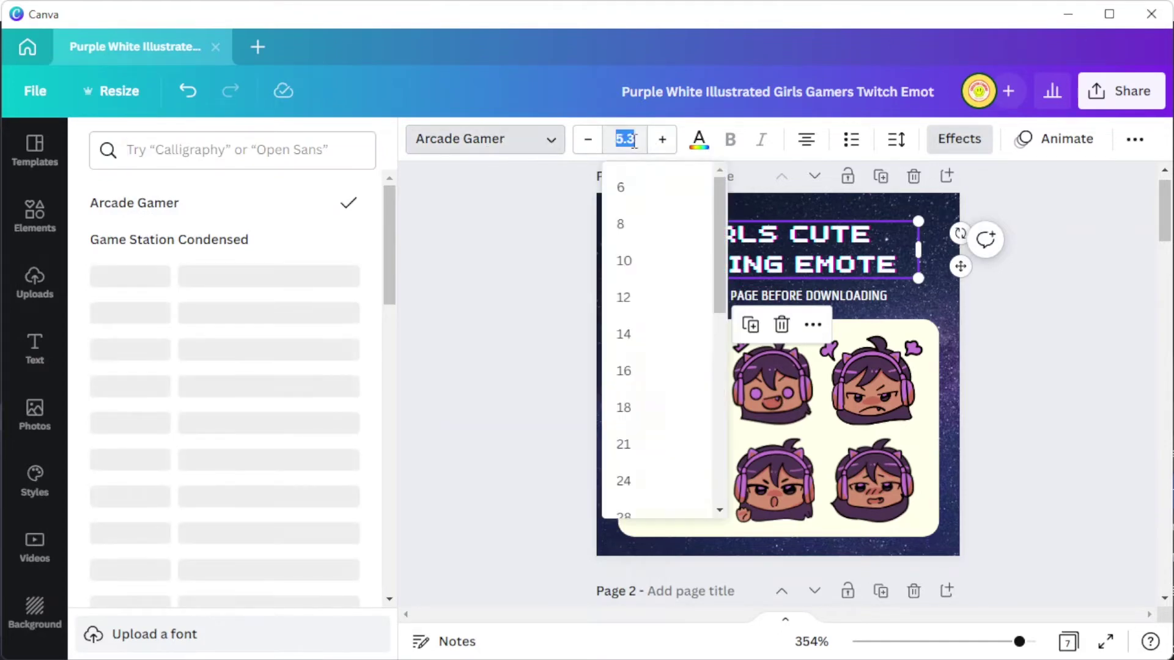
{"action": "left_click", "coordinate": [700, 142]}
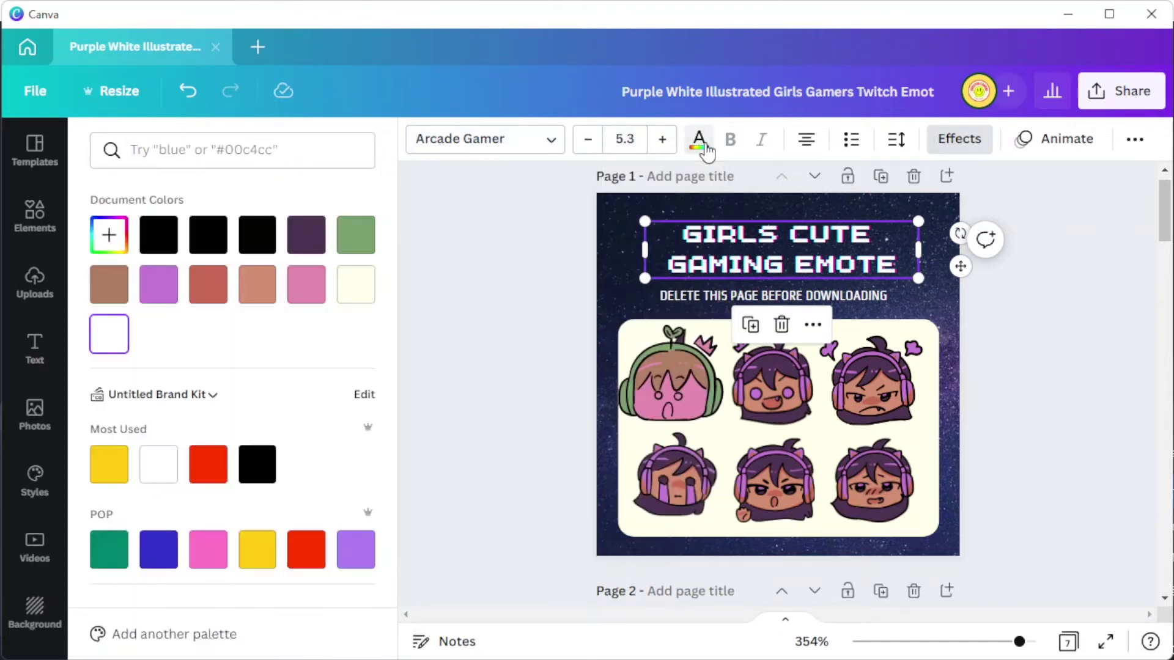
- Replace the page 1 title text with "GAMING EMOTES" and adjust its alignment and position
{"action": "left_click", "coordinate": [806, 145]}
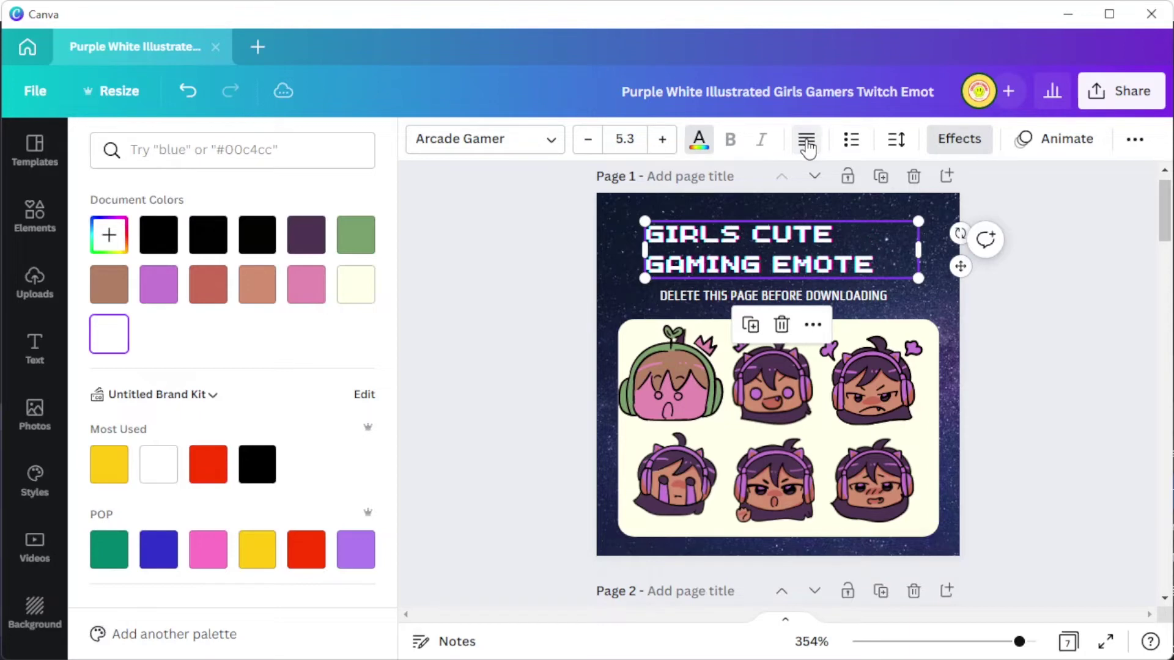
{"action": "double_click", "coordinate": [804, 232]}
{"action": "type", "text": "GAMING EMOTES"}
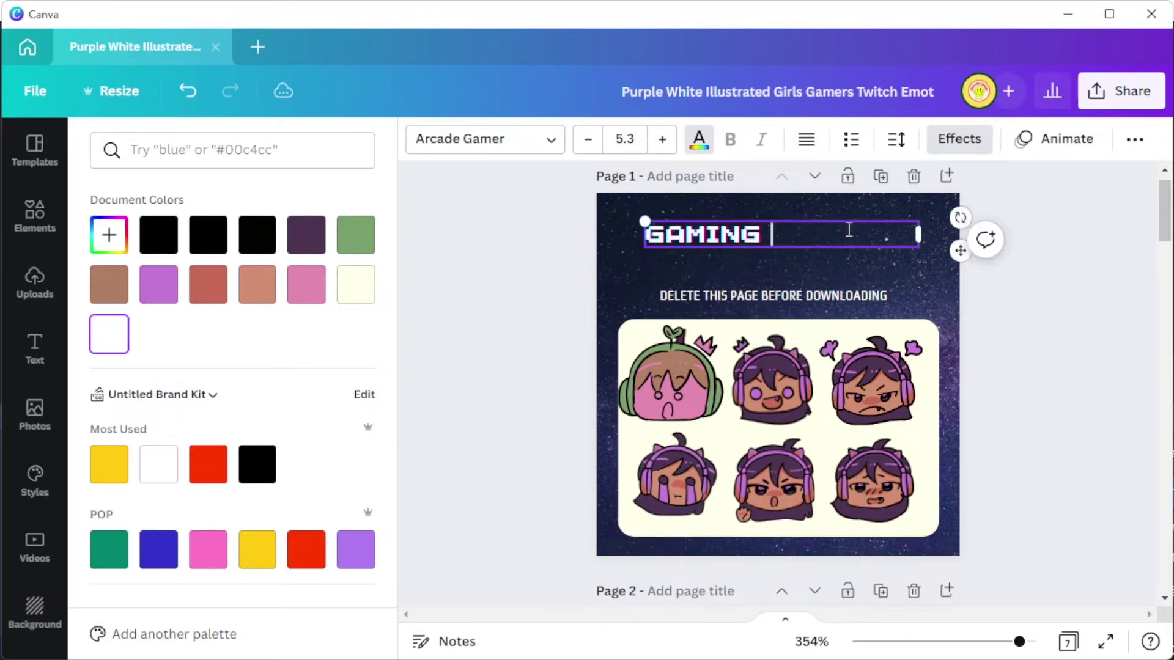
{"action": "left_click", "coordinate": [807, 144]}
{"action": "left_click_drag", "start_coordinate": [961, 253], "coordinate": [948, 247]}
- Delete the subtitle and extend the cream panel upward to just below the title
{"action": "left_click", "coordinate": [773, 295]}
{"action": "key", "text": "Delete"}
{"action": "left_click", "coordinate": [778, 327]}
{"action": "left_click_drag", "start_coordinate": [779, 320], "coordinate": [778, 250]}
- Remove the recolored green-headphone emote and move the rows of girl emotes up into the enlarged cream panel
{"action": "left_click", "coordinate": [671, 385]}
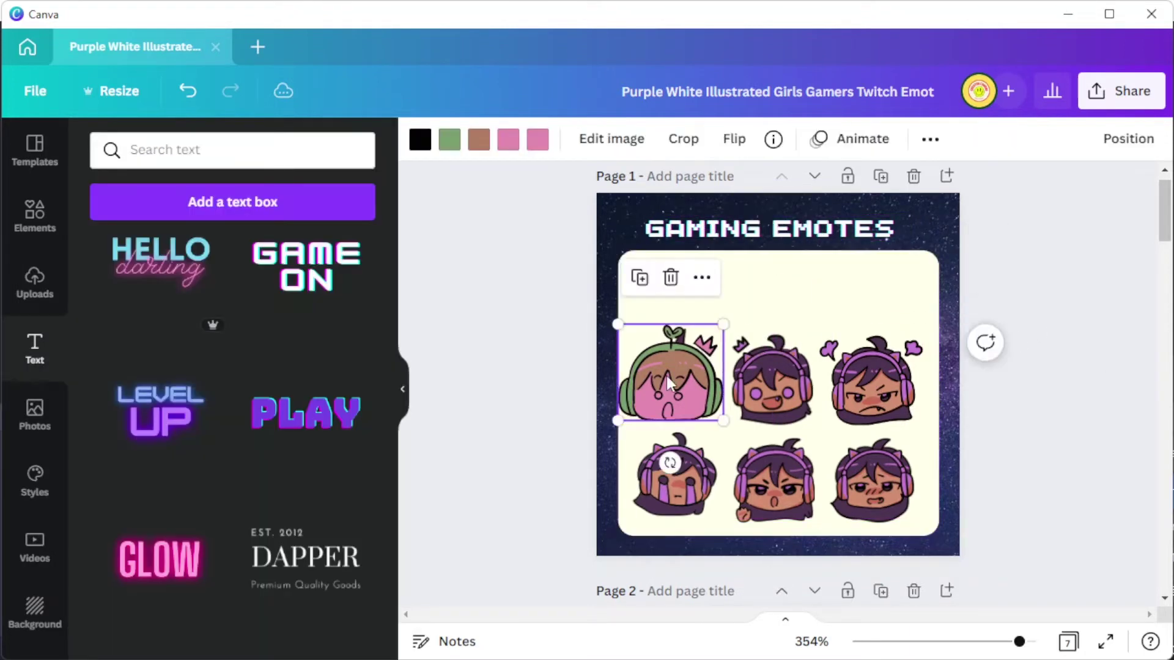
{"action": "left_click_drag", "start_coordinate": [781, 385], "coordinate": [781, 314]}
{"action": "left_click_drag", "start_coordinate": [873, 386], "coordinate": [873, 314]}
{"action": "left_click_drag", "start_coordinate": [691, 464], "coordinate": [877, 407]}
{"action": "scroll", "coordinate": [483, 443], "scroll_direction": "down", "scroll_amount": 10}
{"action": "scroll", "coordinate": [483, 443], "scroll_direction": "up", "scroll_amount": 10}
{"action": "left_click", "coordinate": [479, 407]}
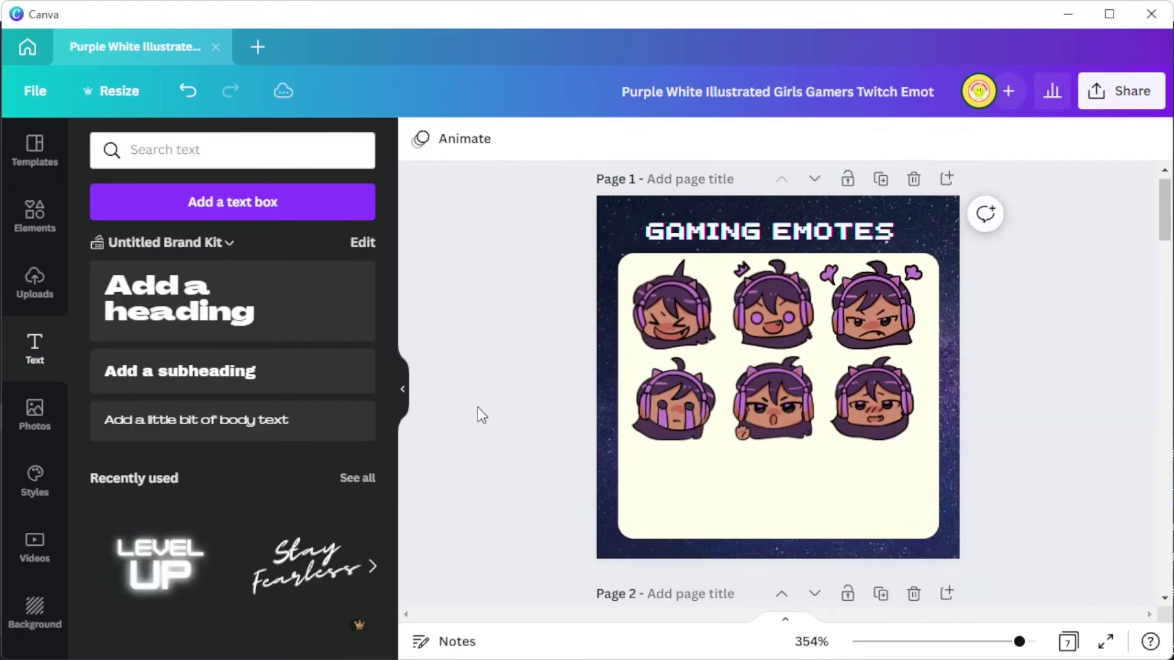
- Open the graphics set containing emotes in the same style and look through its characters
{"action": "left_click", "coordinate": [32, 216]}
{"action": "left_click", "coordinate": [327, 150]}
{"action": "scroll", "coordinate": [251, 364], "scroll_direction": "down", "scroll_amount": 2}
{"action": "left_click", "coordinate": [358, 359]}
{"action": "left_click", "coordinate": [341, 419]}
{"action": "scroll", "coordinate": [269, 342], "scroll_direction": "down", "scroll_amount": 5}
{"action": "scroll", "coordinate": [269, 321], "scroll_direction": "up", "scroll_amount": 5}
{"action": "left_click", "coordinate": [264, 309]}
{"action": "left_click", "coordinate": [342, 391]}
{"action": "left_click", "coordinate": [873, 482]}
{"action": "scroll", "coordinate": [212, 472], "scroll_direction": "down", "scroll_amount": 5}
{"action": "scroll", "coordinate": [215, 471], "scroll_direction": "up", "scroll_amount": 5}
- Clear the panel except for the crying and angry girl emotes, and move these two into the top row
{"action": "left_click", "coordinate": [673, 308]}
{"action": "key", "text": "Delete"}
{"action": "left_click", "coordinate": [873, 398]}
{"action": "key", "text": "Delete"}
{"action": "left_click_drag", "start_coordinate": [675, 399], "coordinate": [677, 322]}
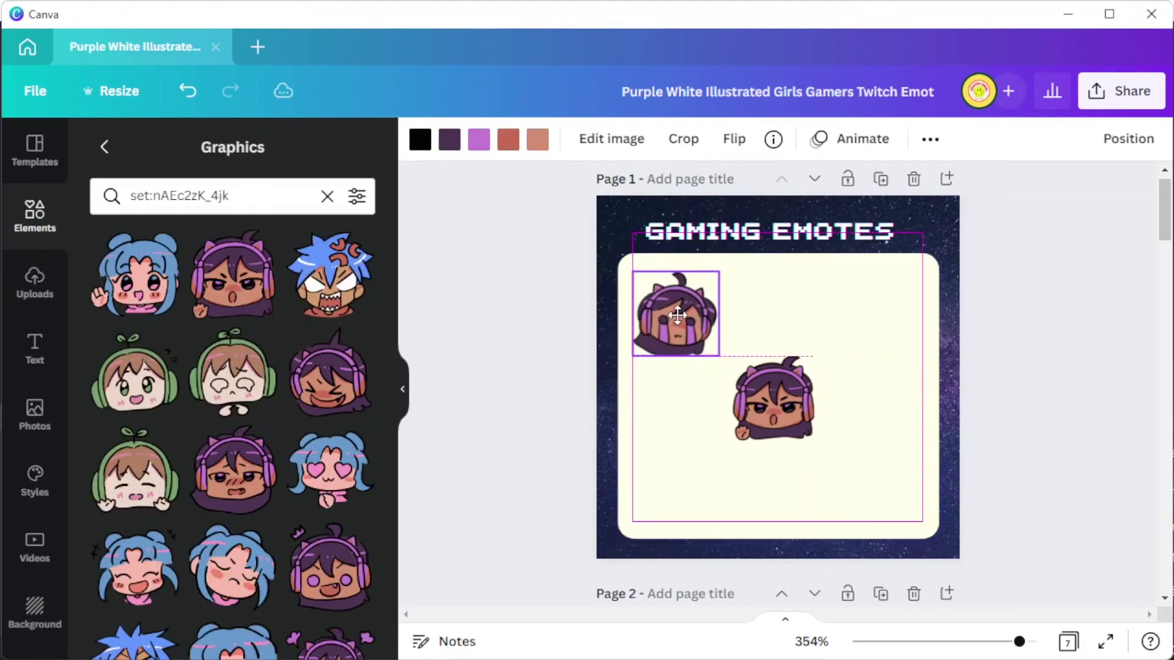
{"action": "left_click_drag", "start_coordinate": [773, 398], "coordinate": [769, 313]}
- Add the smiling purple-haired girl with the crown, fit it into the top row and space the three emotes evenly
{"action": "scroll", "coordinate": [310, 466], "scroll_direction": "down", "scroll_amount": 5}
{"action": "scroll", "coordinate": [336, 440], "scroll_direction": "up", "scroll_amount": 5}
{"action": "scroll", "coordinate": [348, 431], "scroll_direction": "down", "scroll_amount": 2}
{"action": "left_click", "coordinate": [335, 450]}
{"action": "left_click_drag", "start_coordinate": [663, 299], "coordinate": [823, 471]}
{"action": "left_click_drag", "start_coordinate": [881, 520], "coordinate": [878, 318]}
{"action": "left_click_drag", "start_coordinate": [949, 411], "coordinate": [901, 358]}
{"action": "left_click_drag", "start_coordinate": [869, 318], "coordinate": [891, 318]}
{"action": "left_click_drag", "start_coordinate": [749, 323], "coordinate": [761, 322]}
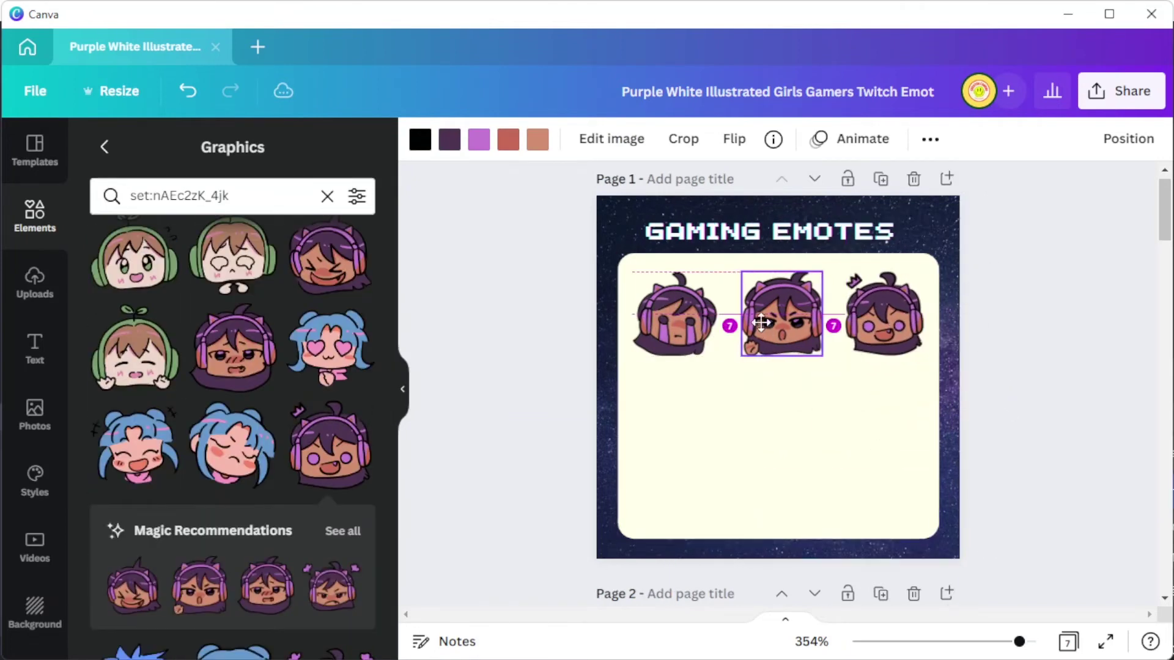
- Add the heart-eyed and waving blue-haired girls, resized into the first two places of the second row
{"action": "left_click", "coordinate": [331, 348]}
{"action": "left_click_drag", "start_coordinate": [838, 397], "coordinate": [675, 439]}
{"action": "left_click_drag", "start_coordinate": [776, 490], "coordinate": [720, 445]}
{"action": "scroll", "coordinate": [194, 420], "scroll_direction": "down", "scroll_amount": 2}
{"action": "left_click", "coordinate": [265, 367]}
{"action": "left_click_drag", "start_coordinate": [838, 428], "coordinate": [783, 474]}
{"action": "left_click_drag", "start_coordinate": [877, 505], "coordinate": [810, 446]}
{"action": "left_click_drag", "start_coordinate": [771, 408], "coordinate": [779, 407]}
- Add the crying blue-haired girl and scale it to about 24 × 23 in the second row's last place
{"action": "left_click", "coordinate": [233, 564]}
{"action": "left_click_drag", "start_coordinate": [935, 459], "coordinate": [884, 409]}
{"action": "left_click_drag", "start_coordinate": [840, 366], "coordinate": [889, 402]}
{"action": "left_click_drag", "start_coordinate": [934, 358], "coordinate": [922, 369]}
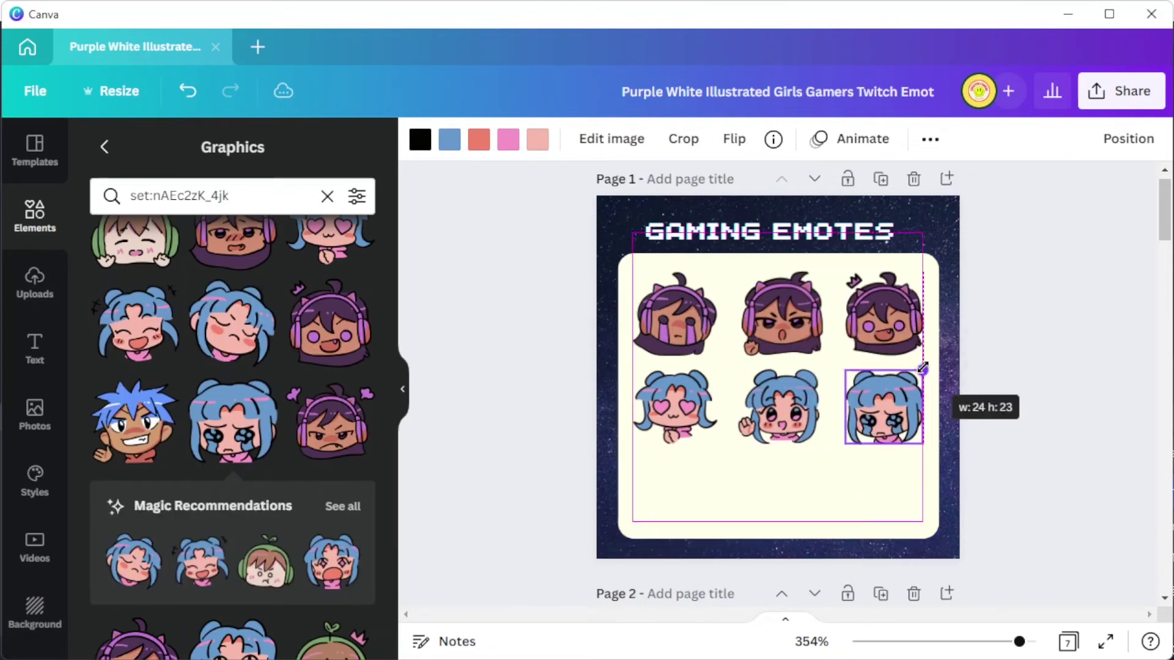
{"action": "left_click_drag", "start_coordinate": [886, 407], "coordinate": [879, 406]}
- Add the spiky-haired boy with the purple ghost and fit it into the first place of the third row
{"action": "left_click_drag", "start_coordinate": [779, 408], "coordinate": [725, 452]}
{"action": "scroll", "coordinate": [254, 411], "scroll_direction": "down", "scroll_amount": 3}
{"action": "left_click", "coordinate": [254, 411]}
{"action": "left_click_drag", "start_coordinate": [702, 502], "coordinate": [713, 522]}
- Delete the cream panel and the starry background from page 1
{"action": "left_click", "coordinate": [944, 527]}
{"action": "key", "text": "Delete"}
{"action": "left_click", "coordinate": [934, 521]}
{"action": "key", "text": "Delete"}
- Recolor the "GAMING EMOTES" title with the bright blue from the document colors
{"action": "left_click", "coordinate": [420, 138]}
{"action": "left_click", "coordinate": [685, 233]}
{"action": "left_click", "coordinate": [306, 235]}
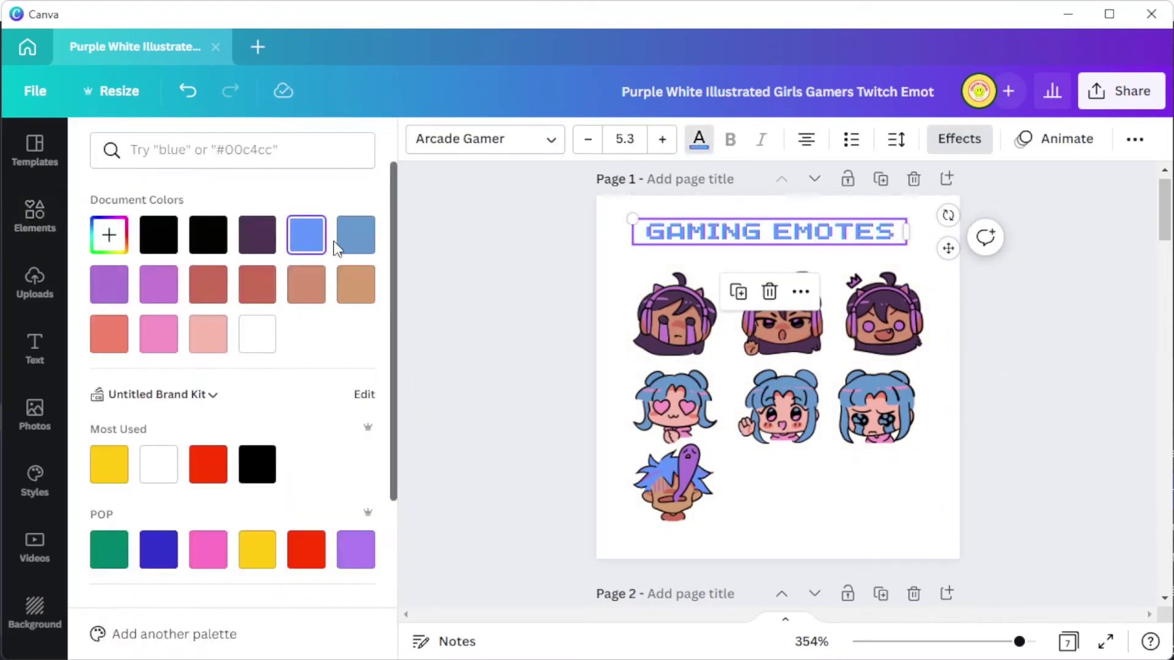
- Add the grinning and shouting spiky-haired boys to complete the third row of emotes
{"action": "left_click", "coordinate": [35, 216]}
{"action": "left_click", "coordinate": [135, 554]}
{"action": "left_click_drag", "start_coordinate": [962, 491], "coordinate": [823, 460]}
{"action": "left_click_drag", "start_coordinate": [896, 385], "coordinate": [792, 483]}
{"action": "scroll", "coordinate": [328, 428], "scroll_direction": "down", "scroll_amount": 3}
{"action": "left_click_drag", "start_coordinate": [133, 327], "coordinate": [900, 492]}
{"action": "left_click", "coordinate": [782, 492]}
{"action": "left_click", "coordinate": [1035, 495]}
{"action": "left_click", "coordinate": [402, 388]}
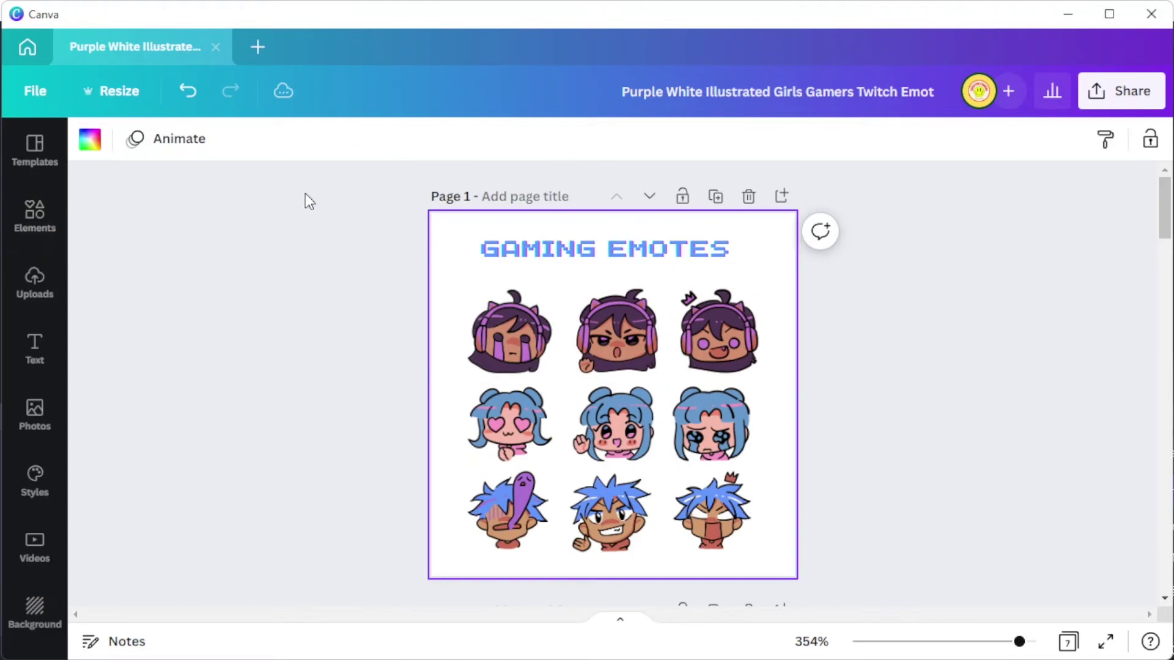
- Set the page background to a custom pale peach color after undoing the first color tried
{"action": "left_click", "coordinate": [90, 140]}
{"action": "left_click", "coordinate": [257, 334]}
{"action": "key", "text": "ctrl+z"}
{"action": "left_click", "coordinate": [107, 234]}
{"action": "left_click", "coordinate": [131, 392]}
{"action": "left_click_drag", "start_coordinate": [184, 306], "coordinate": [132, 269]}
- Change the heart-eyed girl's hair to orange after trying red, and apply the replacement to all emotes with the same blue
{"action": "left_click", "coordinate": [675, 331]}
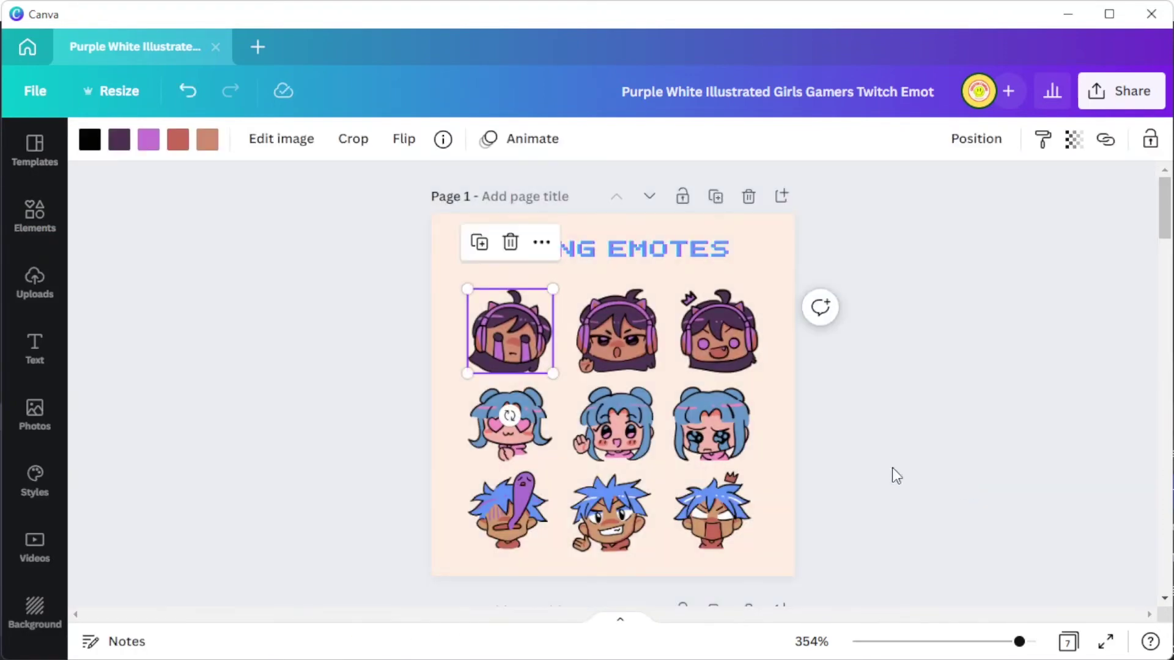
{"action": "left_click", "coordinate": [535, 446]}
{"action": "left_click", "coordinate": [119, 140]}
{"action": "left_click", "coordinate": [209, 335]}
{"action": "left_click", "coordinate": [257, 336]}
{"action": "left_click", "coordinate": [306, 285]}
{"action": "scroll", "coordinate": [294, 275], "scroll_direction": "down", "scroll_amount": 5}
{"action": "left_click", "coordinate": [208, 275]}
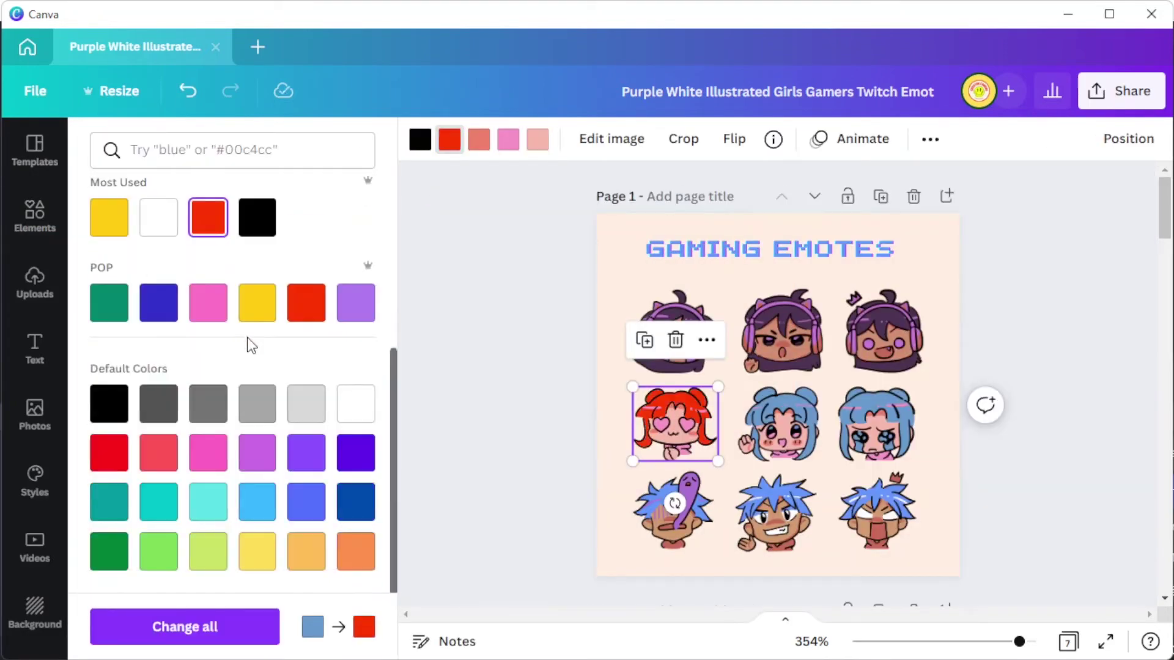
{"action": "left_click", "coordinate": [356, 551]}
{"action": "left_click", "coordinate": [185, 627]}
- Change the ghost boy's hair to the dark blue of the POP palette and apply it to all matching emotes
{"action": "left_click", "coordinate": [673, 511]}
{"action": "left_click", "coordinate": [123, 139]}
{"action": "left_click", "coordinate": [159, 321]}
{"action": "left_click", "coordinate": [161, 633]}
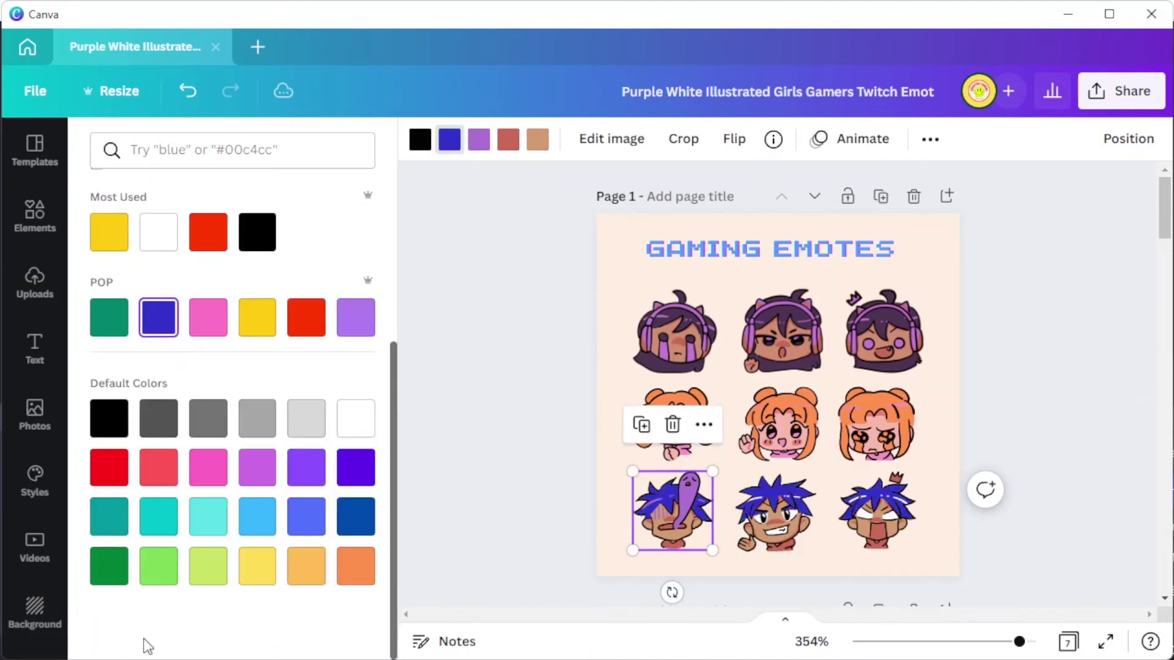
- Try blue, black and other hair colors on the crying girl with headphones, and restore her original dark purple
{"action": "left_click", "coordinate": [672, 331]}
{"action": "left_click", "coordinate": [449, 139]}
{"action": "left_click", "coordinate": [158, 284]}
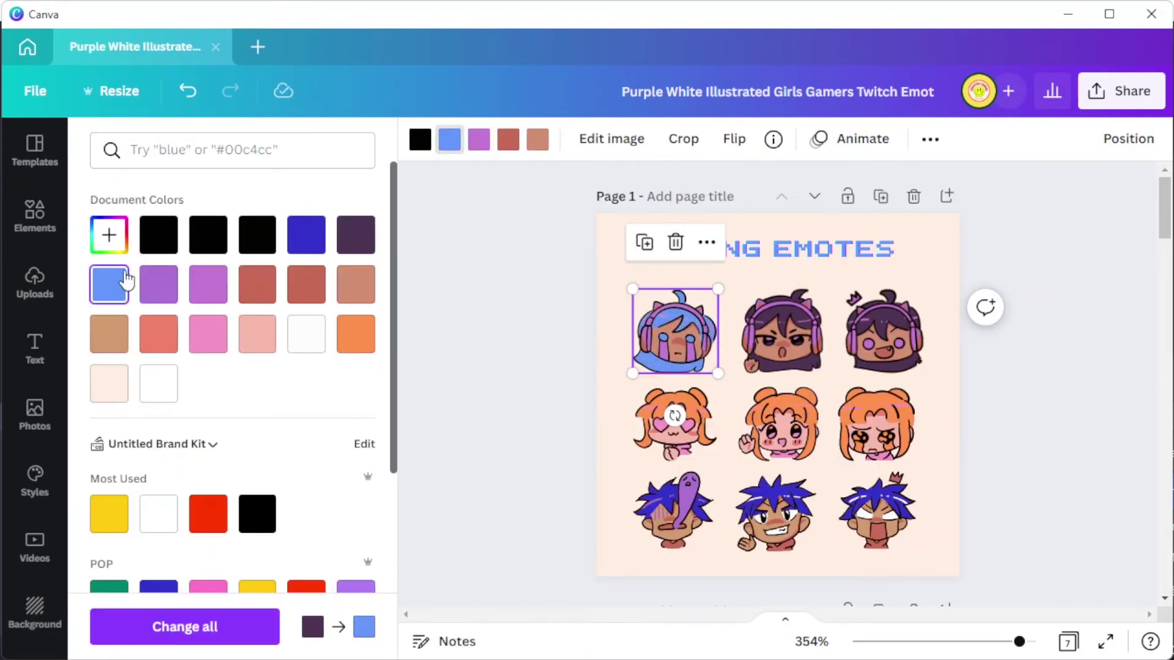
{"action": "scroll", "coordinate": [184, 306], "scroll_direction": "down", "scroll_amount": 4}
{"action": "left_click", "coordinate": [258, 362]}
{"action": "scroll", "coordinate": [257, 367], "scroll_direction": "up", "scroll_amount": 4}
{"action": "left_click", "coordinate": [355, 235]}
{"action": "scroll", "coordinate": [330, 305], "scroll_direction": "down", "scroll_amount": 5}
{"action": "left_click", "coordinate": [112, 570]}
{"action": "left_click", "coordinate": [109, 422]}
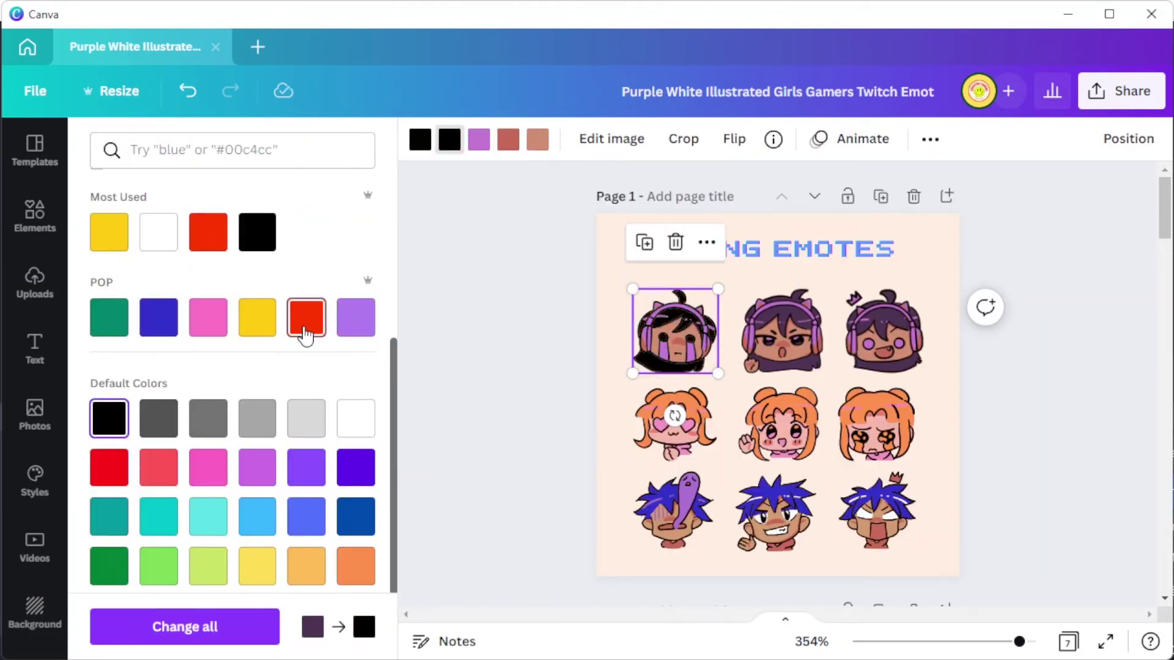
{"action": "left_click", "coordinate": [306, 330]}
{"action": "scroll", "coordinate": [330, 287], "scroll_direction": "up", "scroll_amount": 5}
{"action": "left_click", "coordinate": [357, 234]}
{"action": "left_click", "coordinate": [886, 495]}
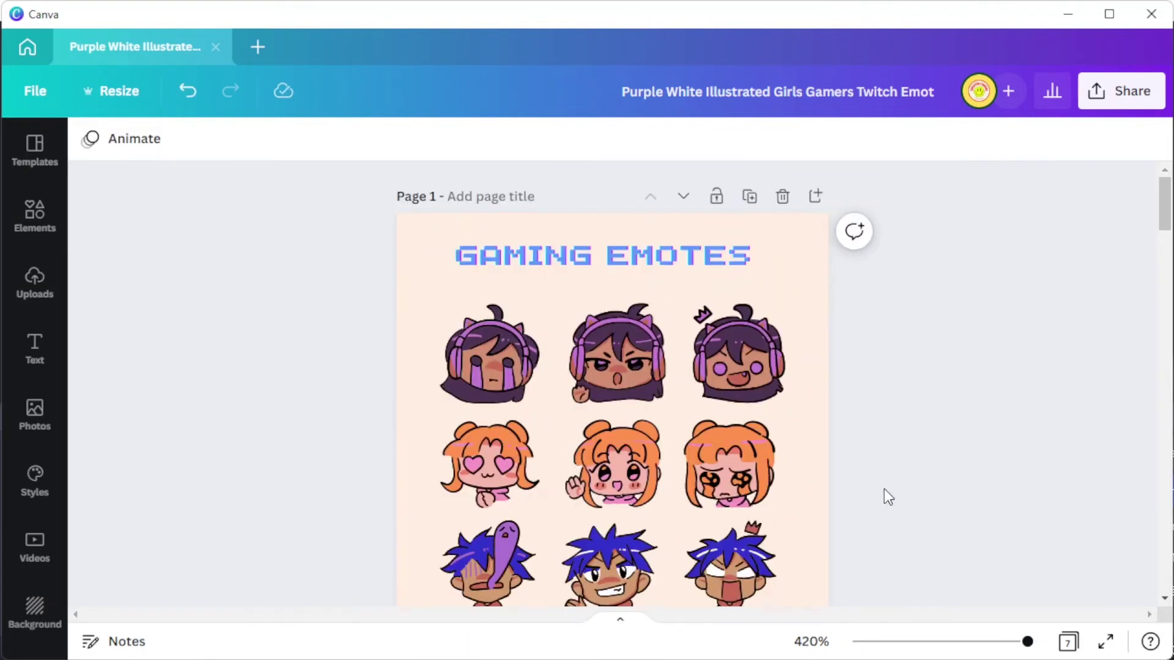
- Download all 7 pages as PNG at 112 × 112 px with a transparent background
{"action": "left_click_drag", "start_coordinate": [1165, 211], "coordinate": [1166, 215]}
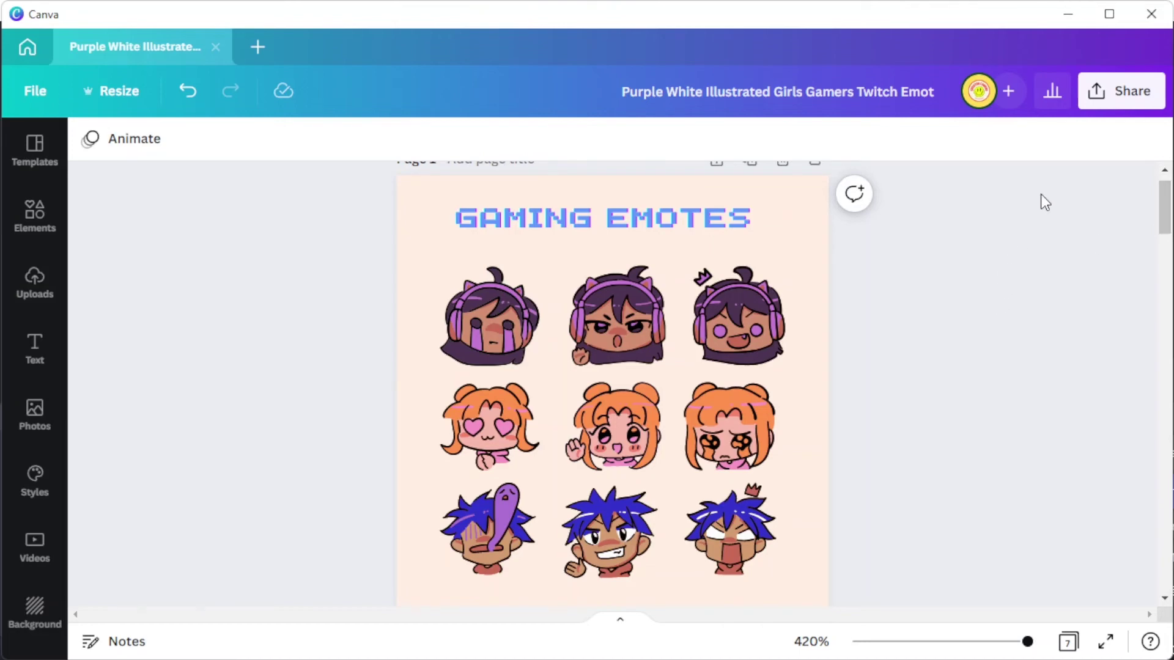
{"action": "left_click", "coordinate": [1118, 98]}
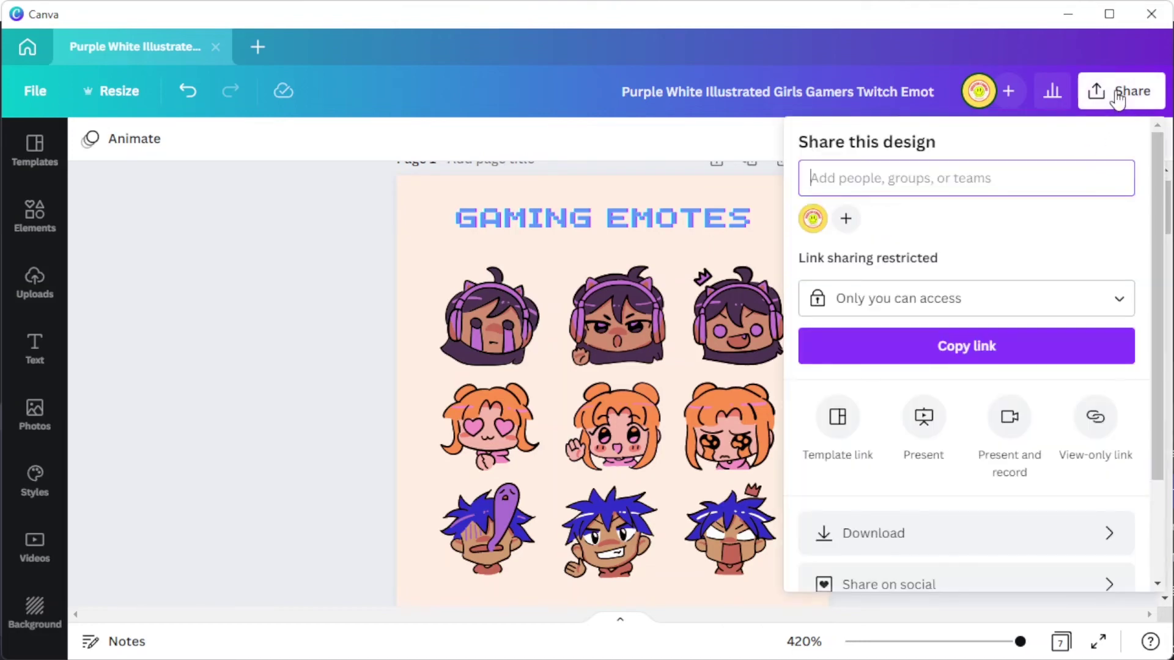
{"action": "left_click", "coordinate": [976, 526]}
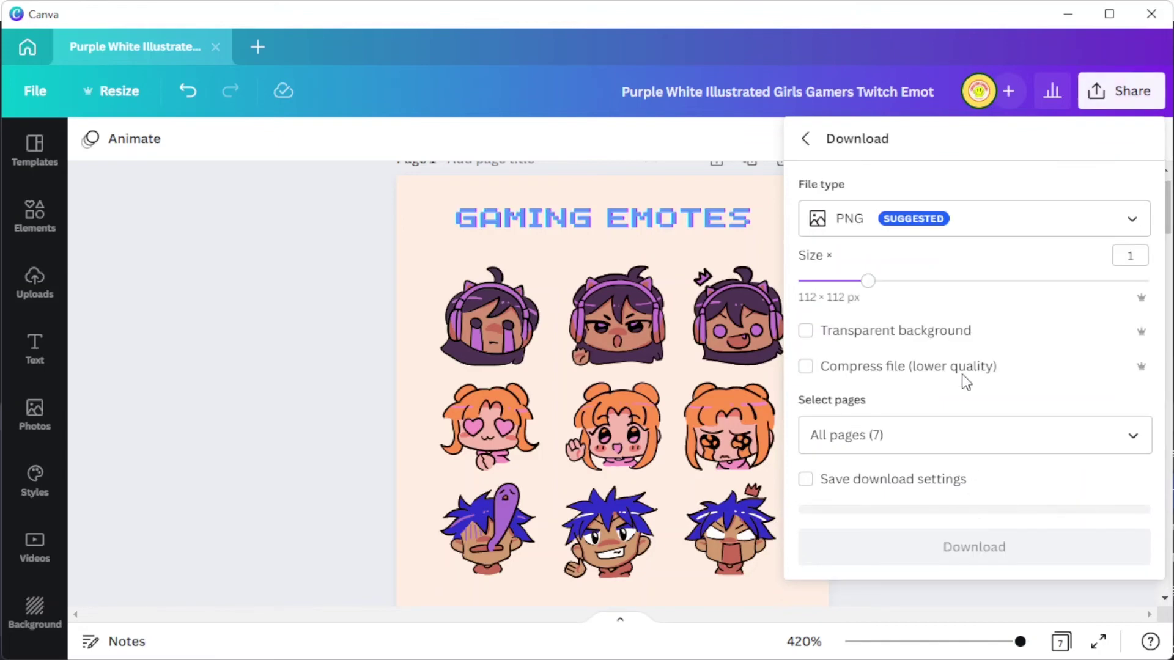
{"action": "left_click", "coordinate": [922, 223]}
{"action": "left_click", "coordinate": [929, 341]}
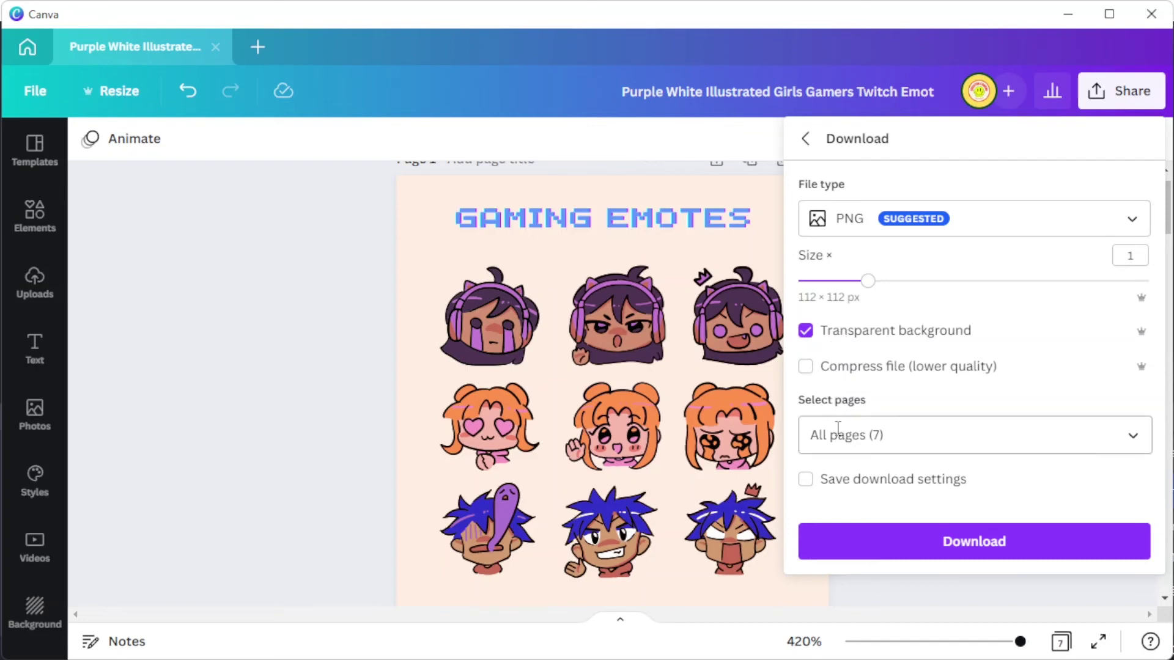
{"action": "left_click", "coordinate": [843, 542]}
{"action": "left_click", "coordinate": [298, 365]}
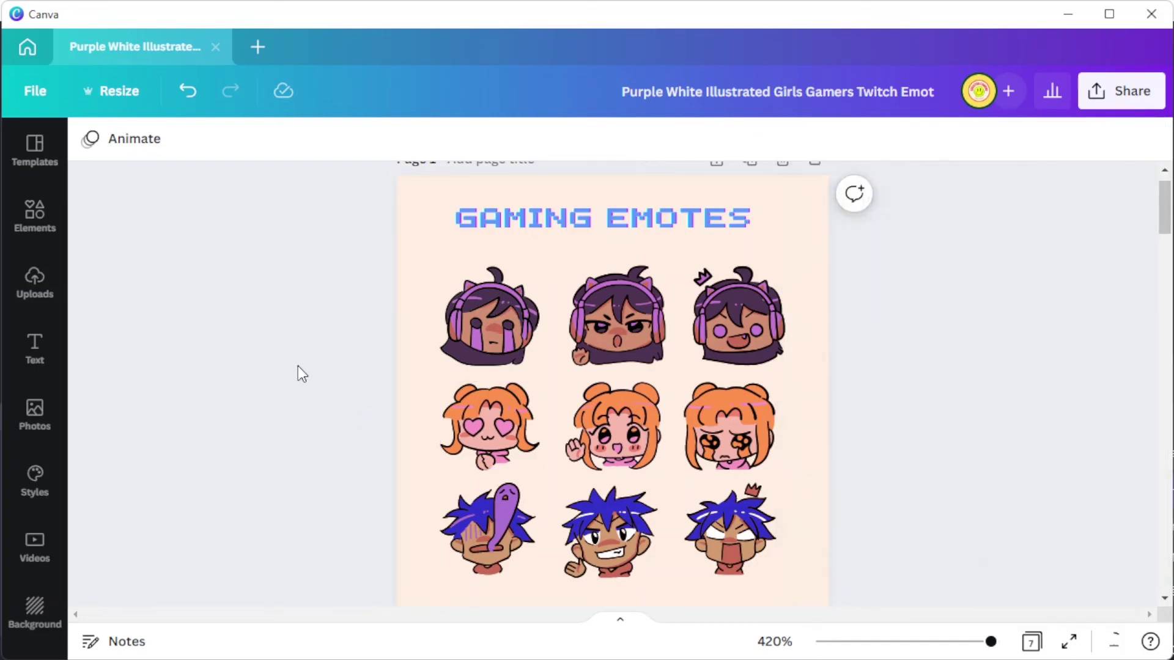